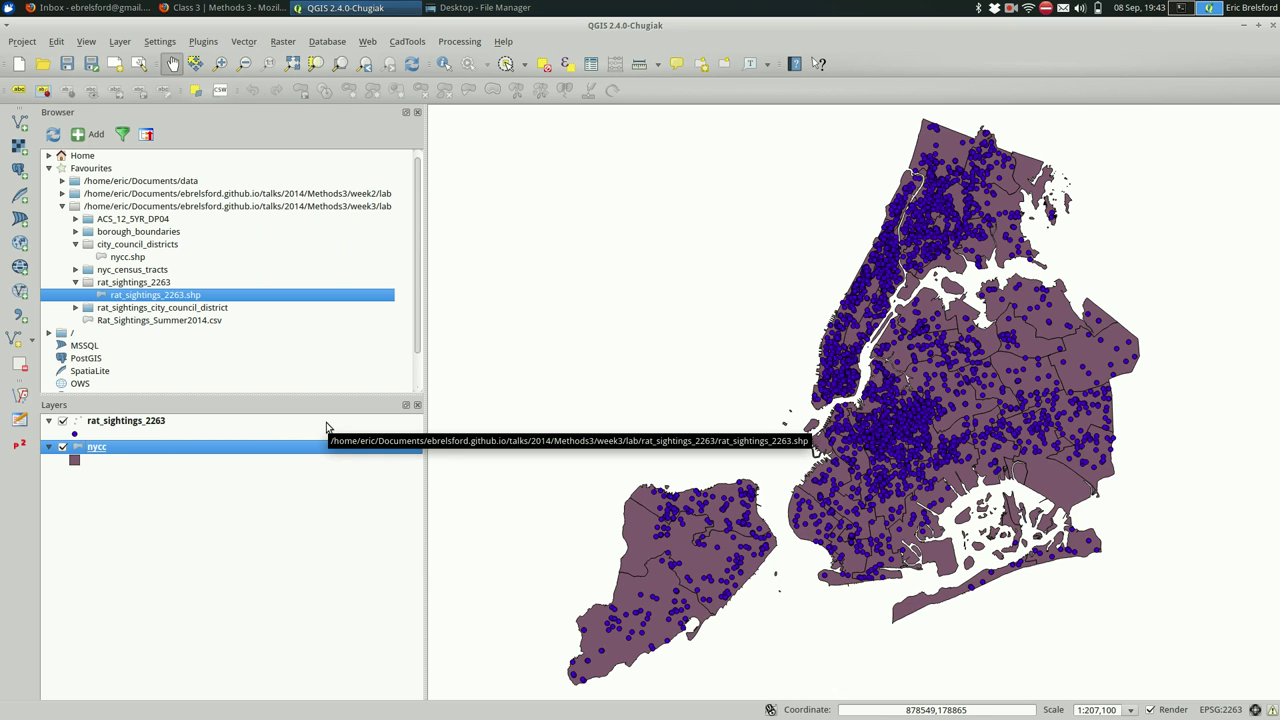
# Step: Select rat_sightings_2263 and toggle the rat sightings and nycc layers on and off to compare them
pyautogui.click(252, 431)
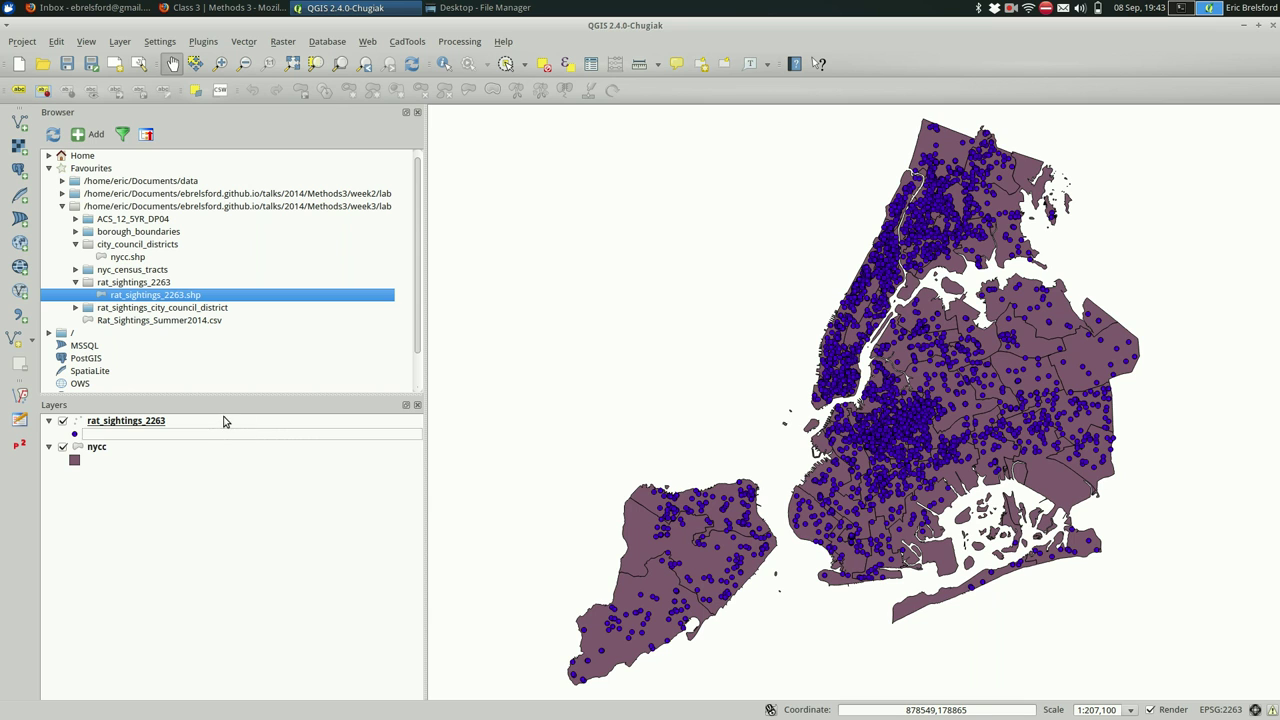
pyautogui.click(224, 421)
pyautogui.click(62, 421)
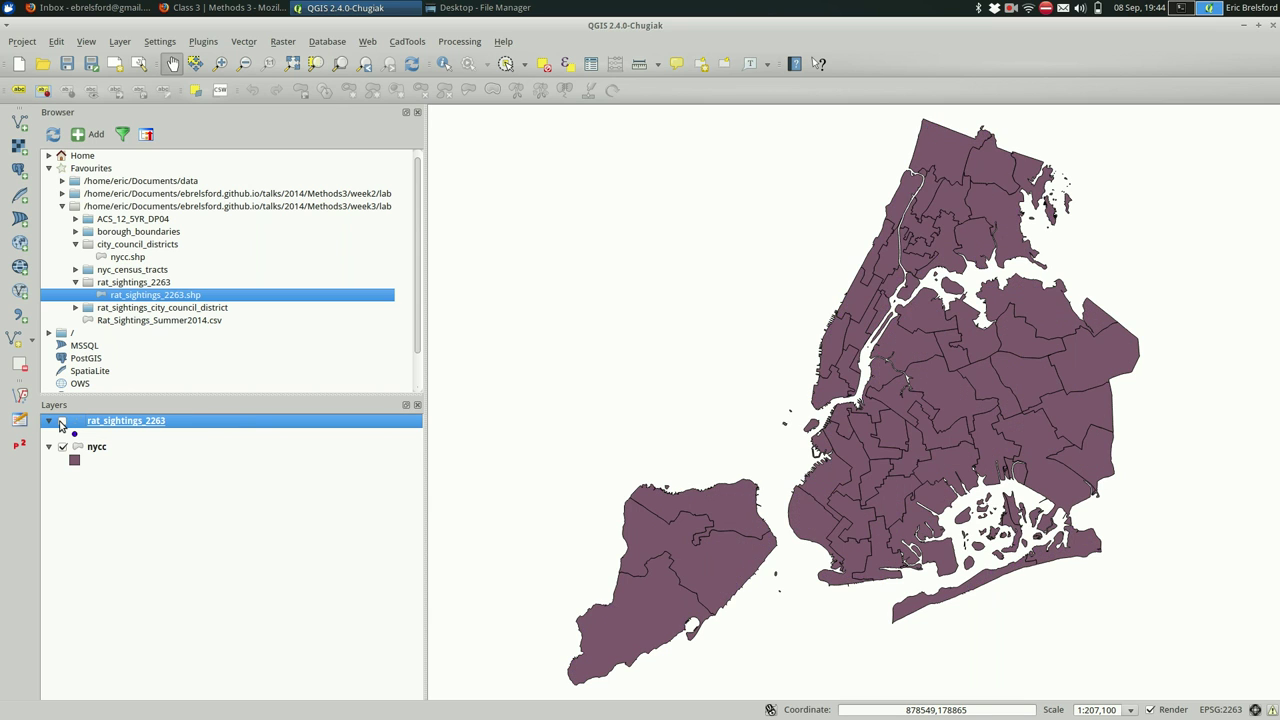
pyautogui.click(62, 421)
pyautogui.click(62, 421)
pyautogui.click(62, 421)
pyautogui.click(62, 447)
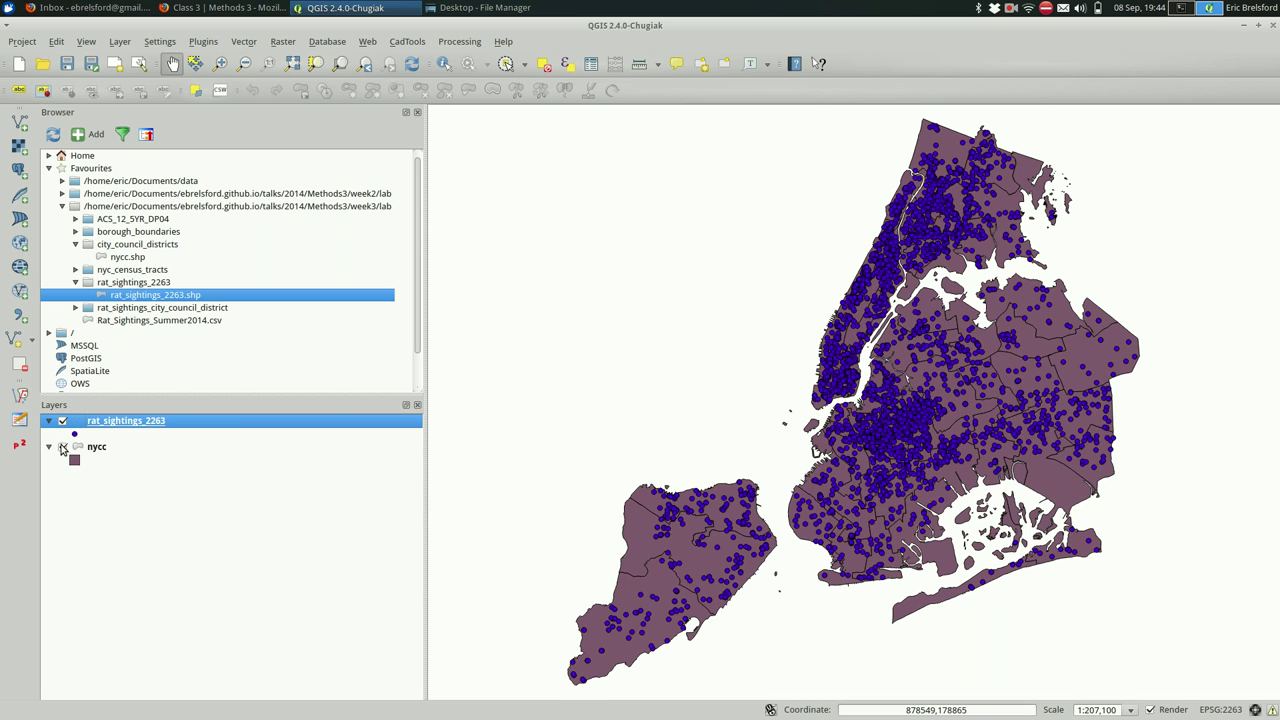
pyautogui.click(62, 447)
# Step: Inspect the nycc layer's properties and attribute table, then deselect the layer
pyautogui.doubleClick(110, 451)
pyautogui.press('Escape')
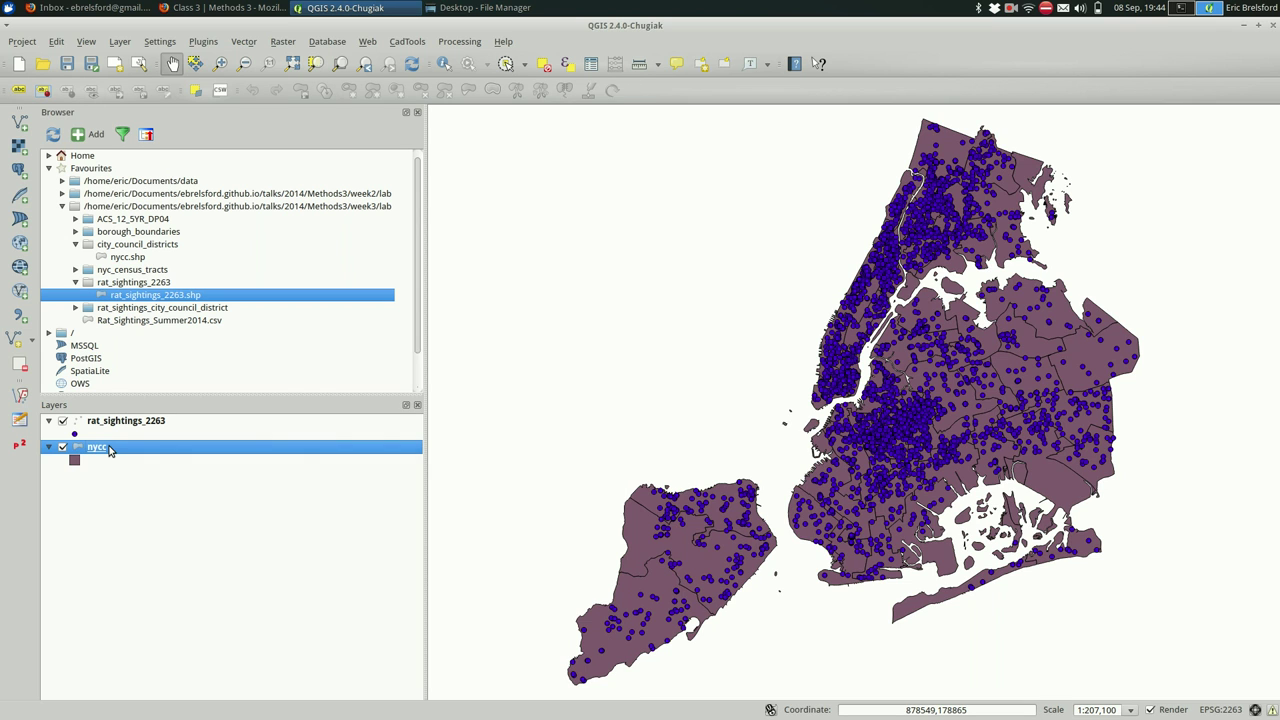
pyautogui.rightClick(110, 451)
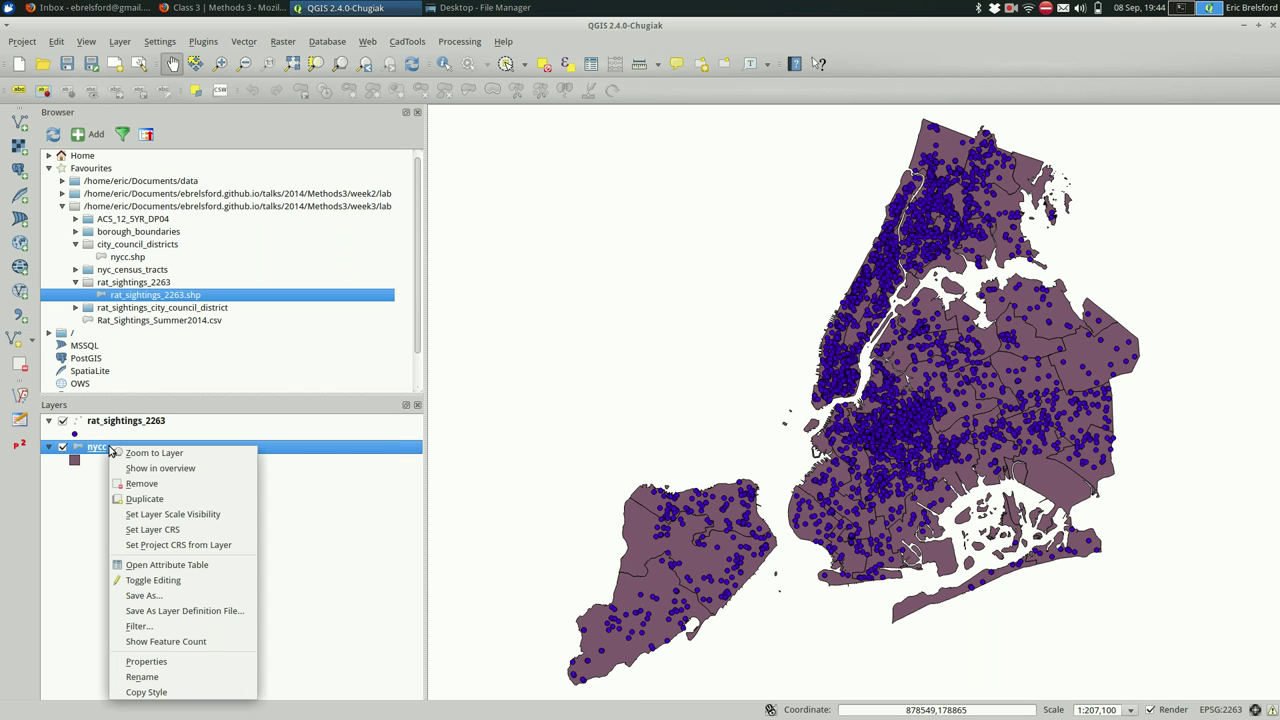
pyautogui.click(181, 569)
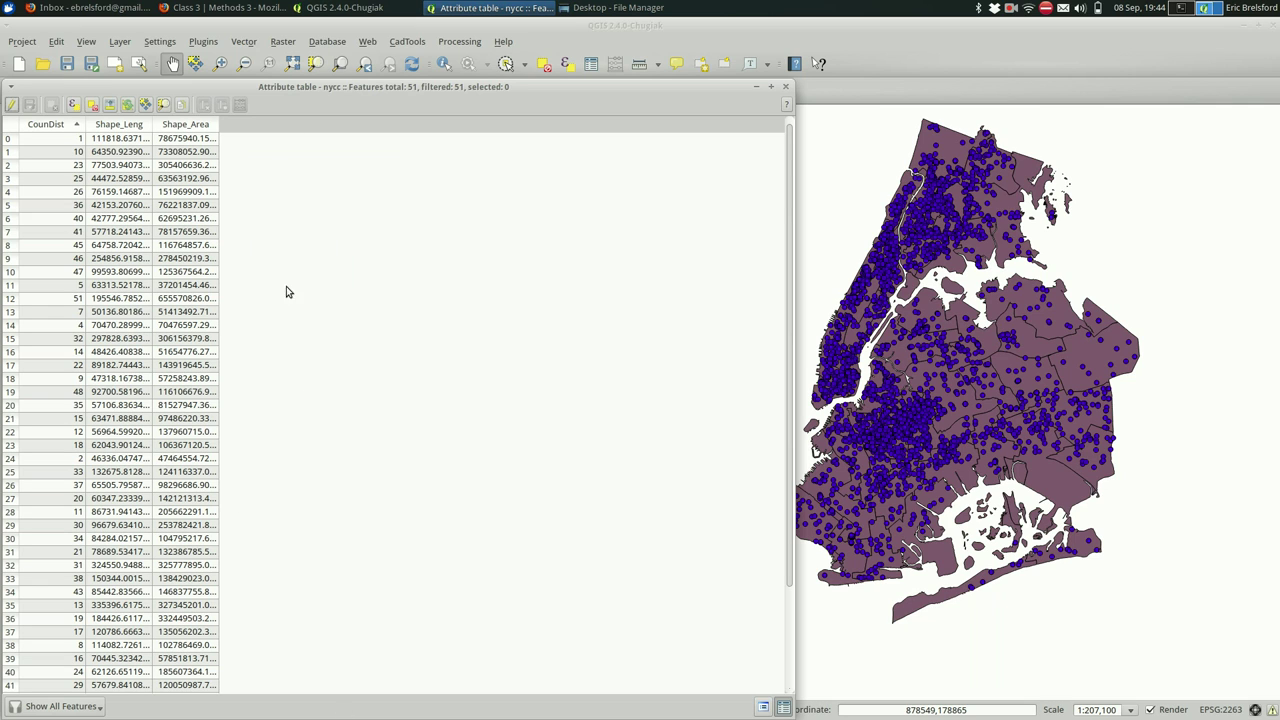
pyautogui.click(786, 88)
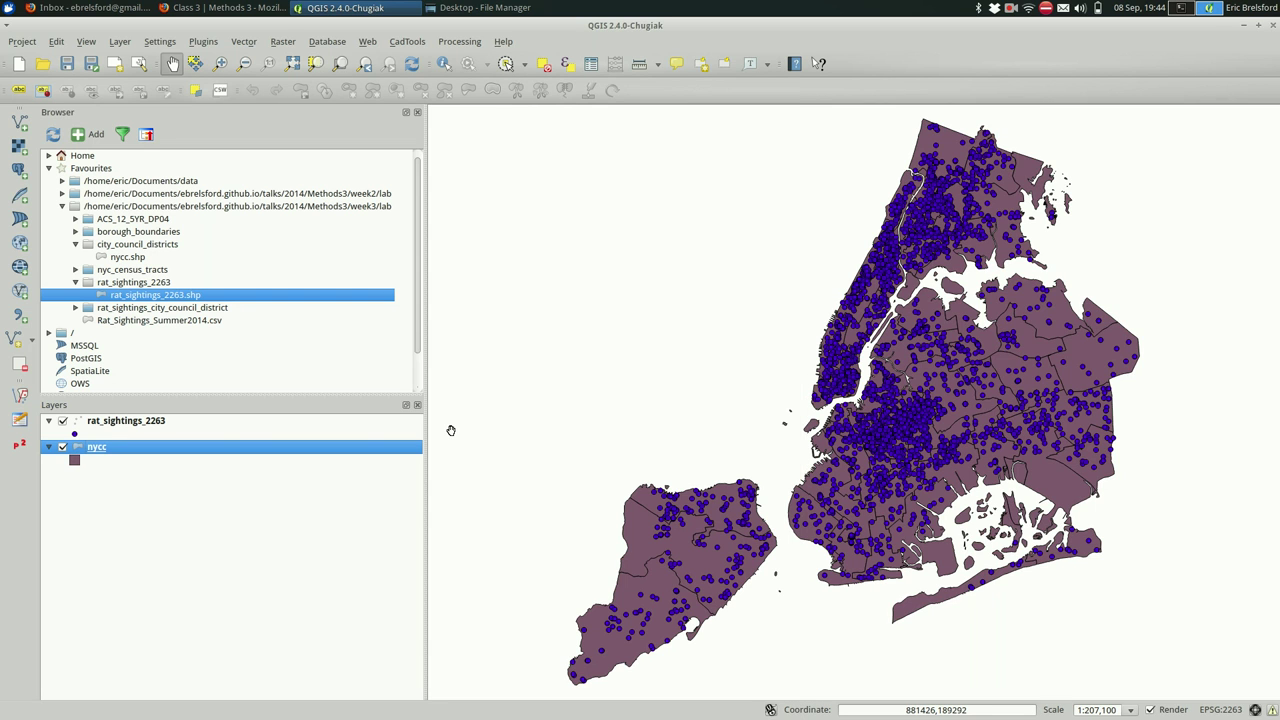
pyautogui.click(203, 593)
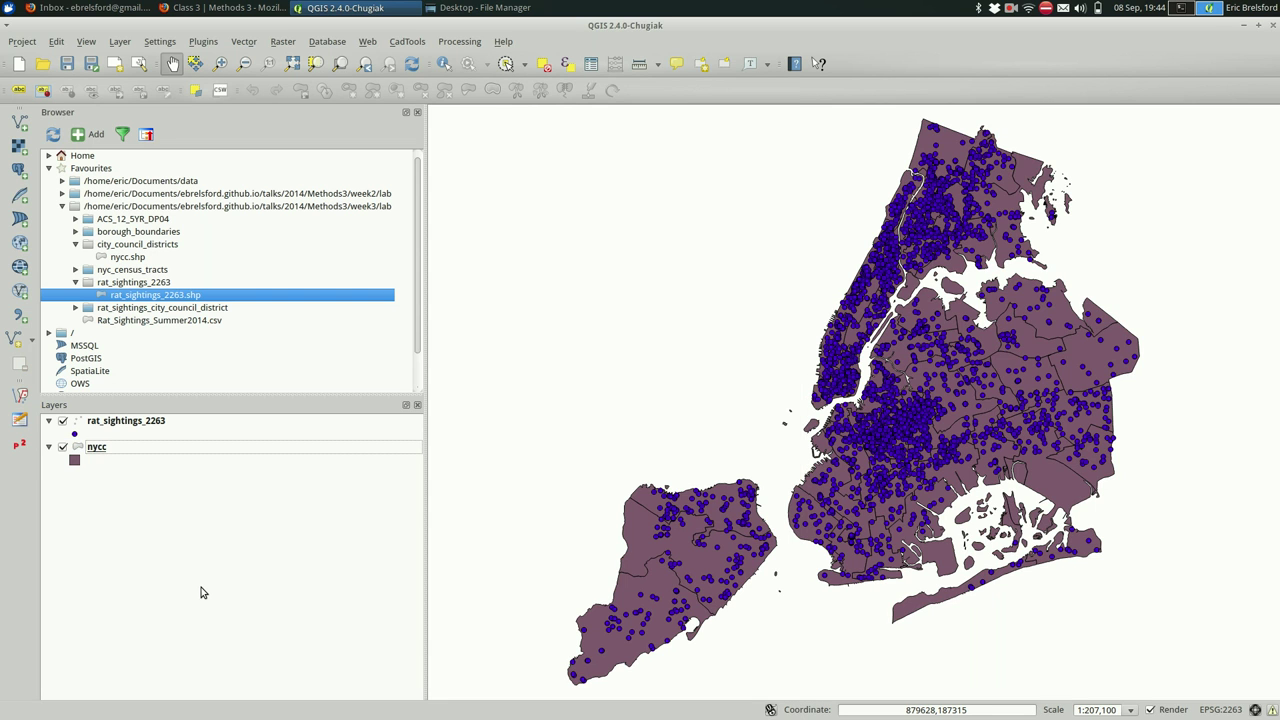
# Step: Launch the Points in polygon tool from Vector > Analysis Tools
pyautogui.click(245, 41)
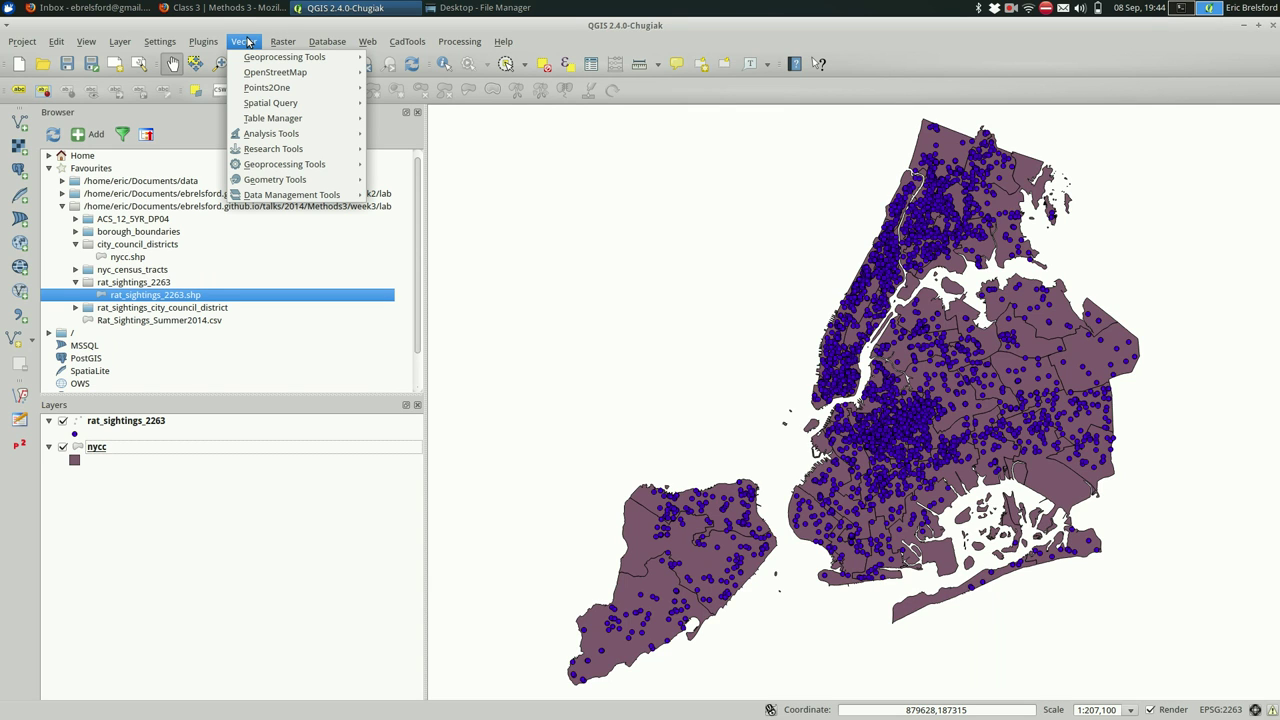
pyautogui.moveTo(248, 60)
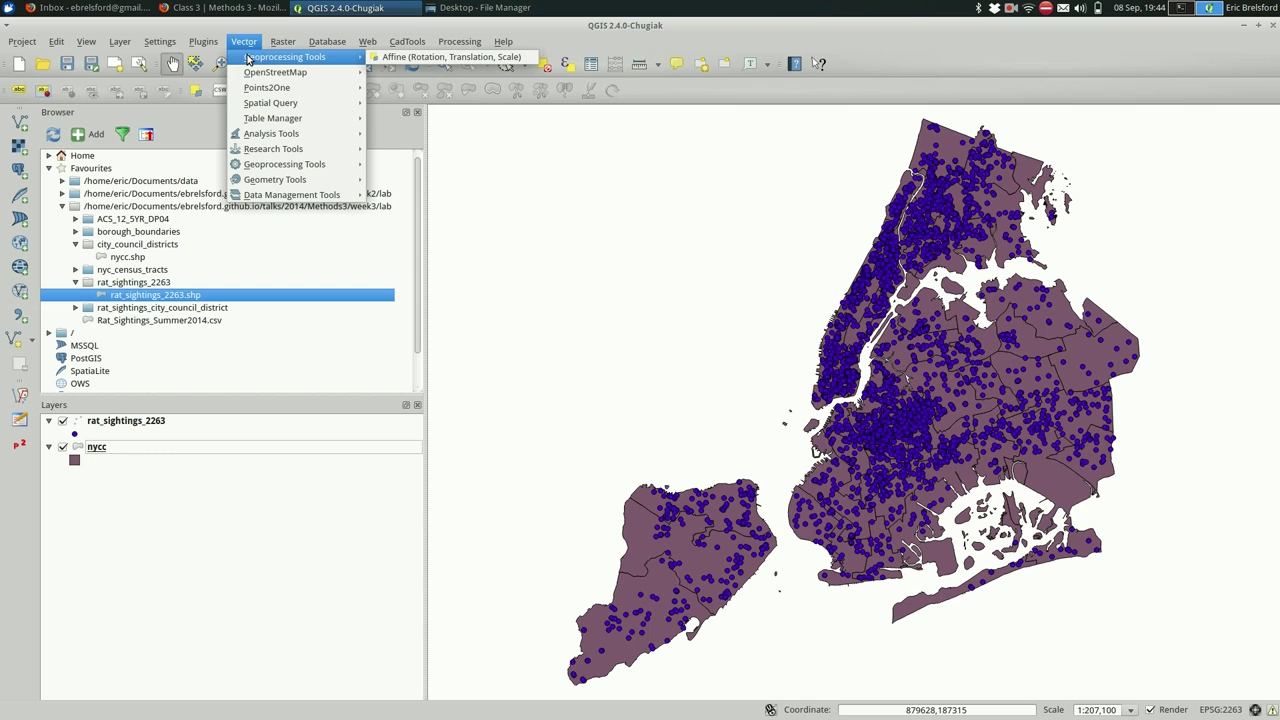
pyautogui.moveTo(301, 164)
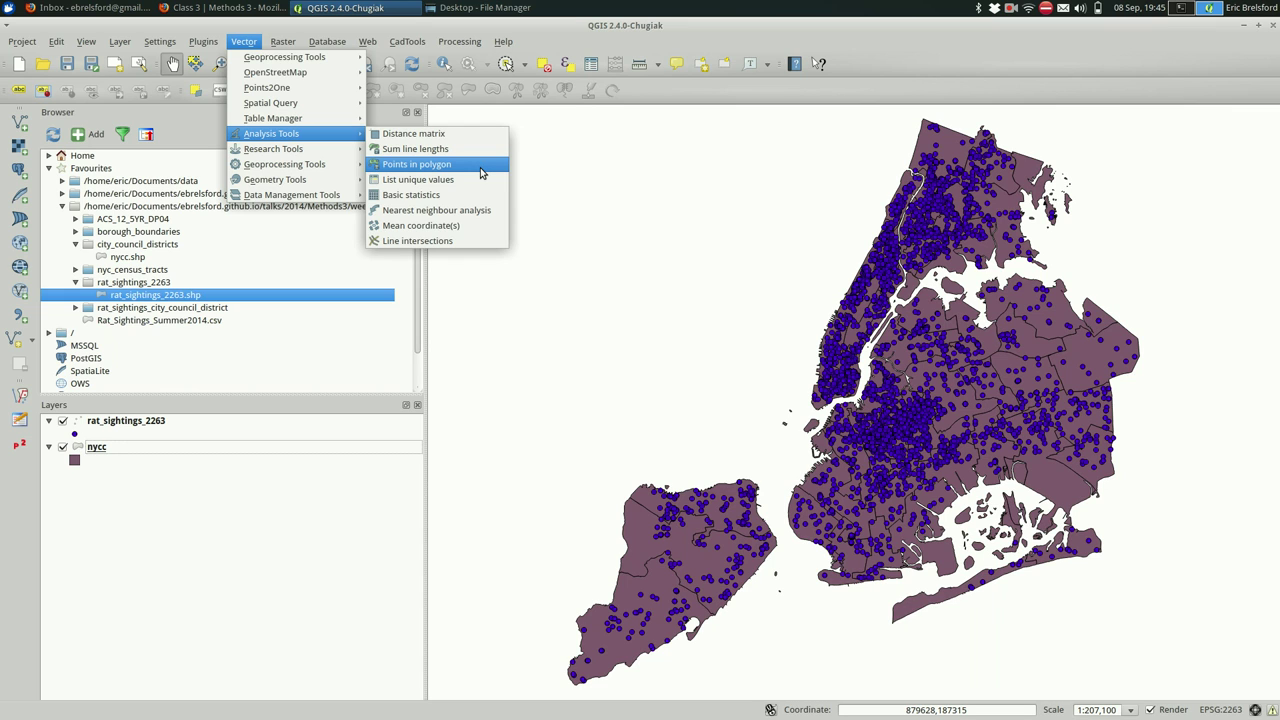
pyautogui.click(481, 166)
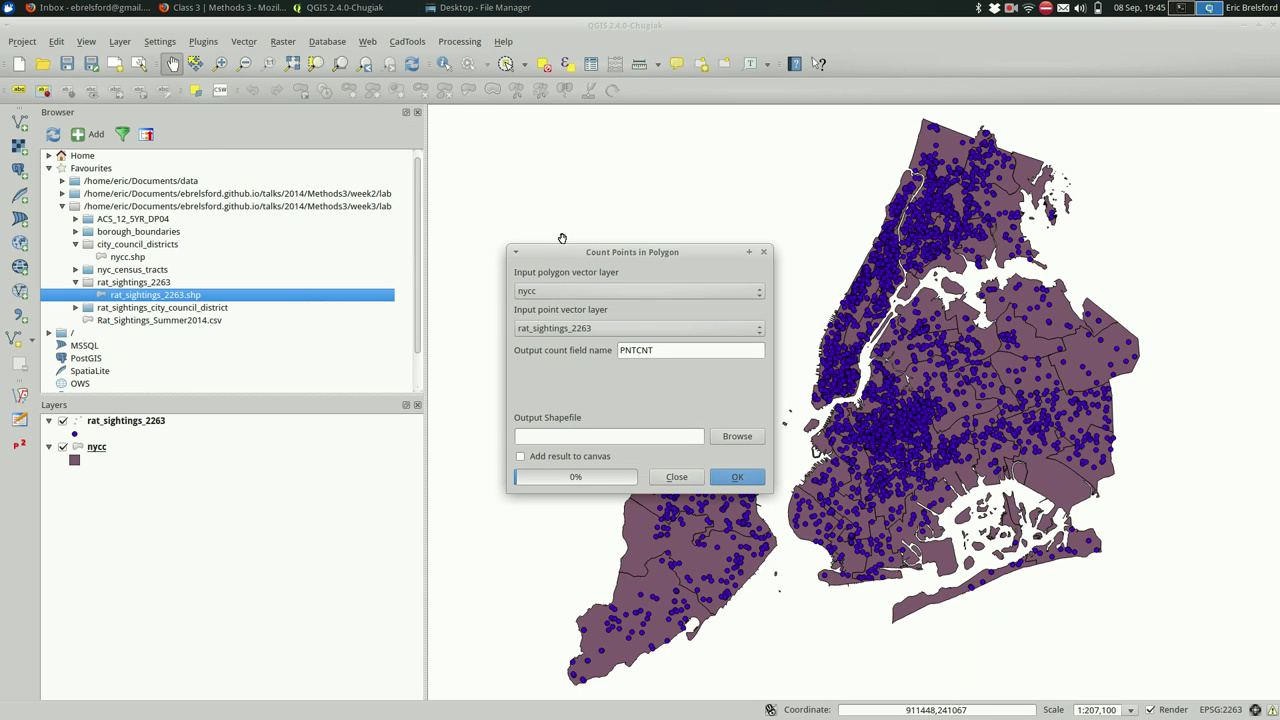
# Step: Set nycc as the polygon layer and rat_sightings_2263 as the point layer
pyautogui.moveTo(577, 255); pyautogui.dragTo(358, 176)
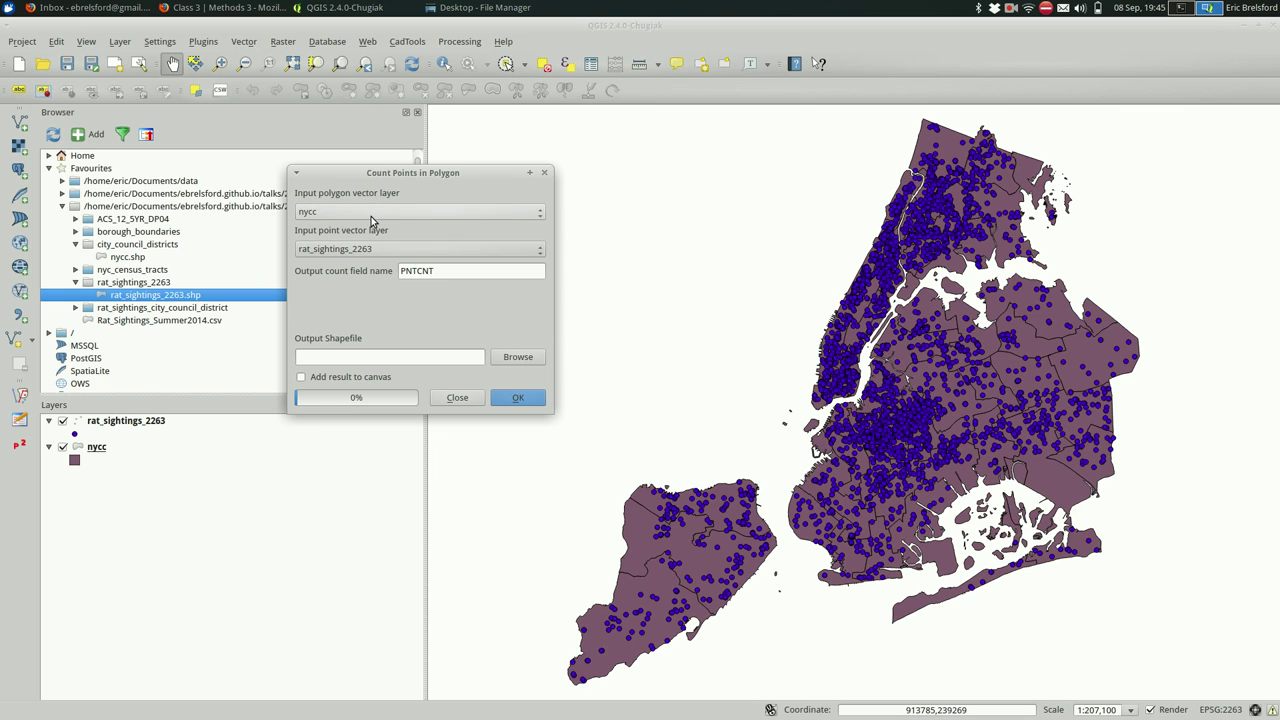
pyautogui.click(370, 216)
pyautogui.click(372, 215)
pyautogui.click(378, 215)
pyautogui.click(378, 215)
pyautogui.click(380, 250)
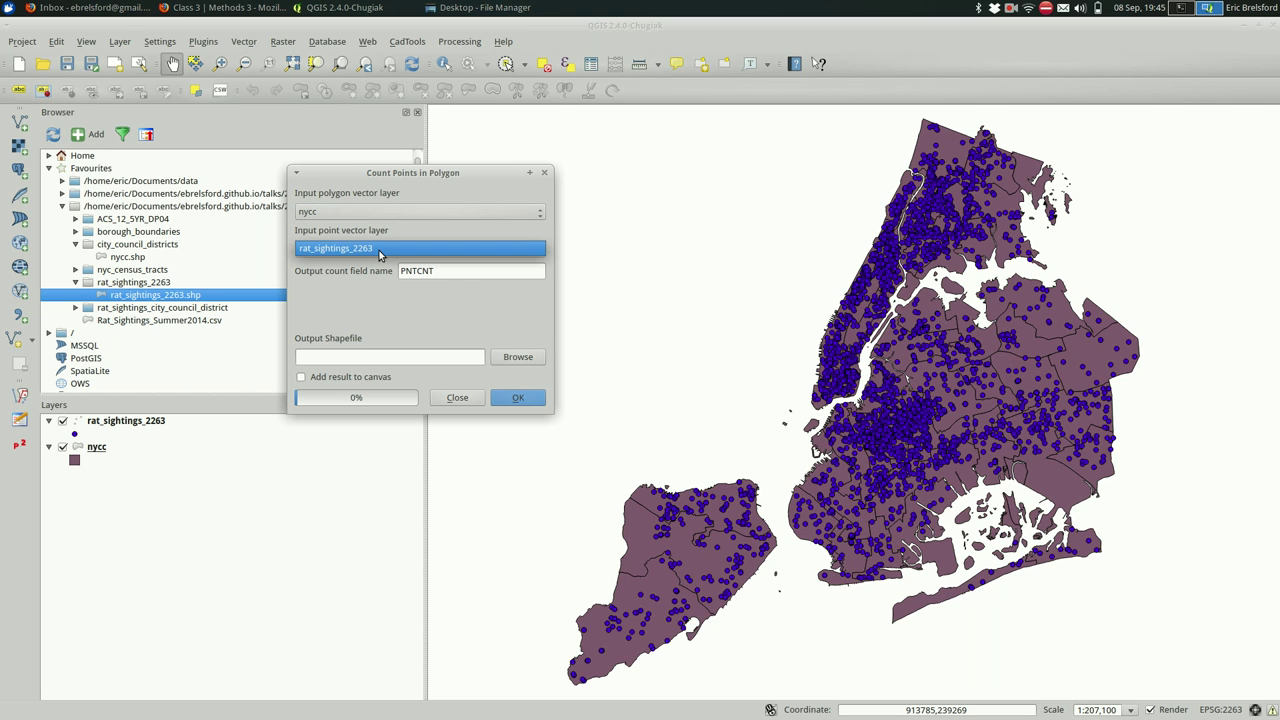
pyautogui.click(380, 250)
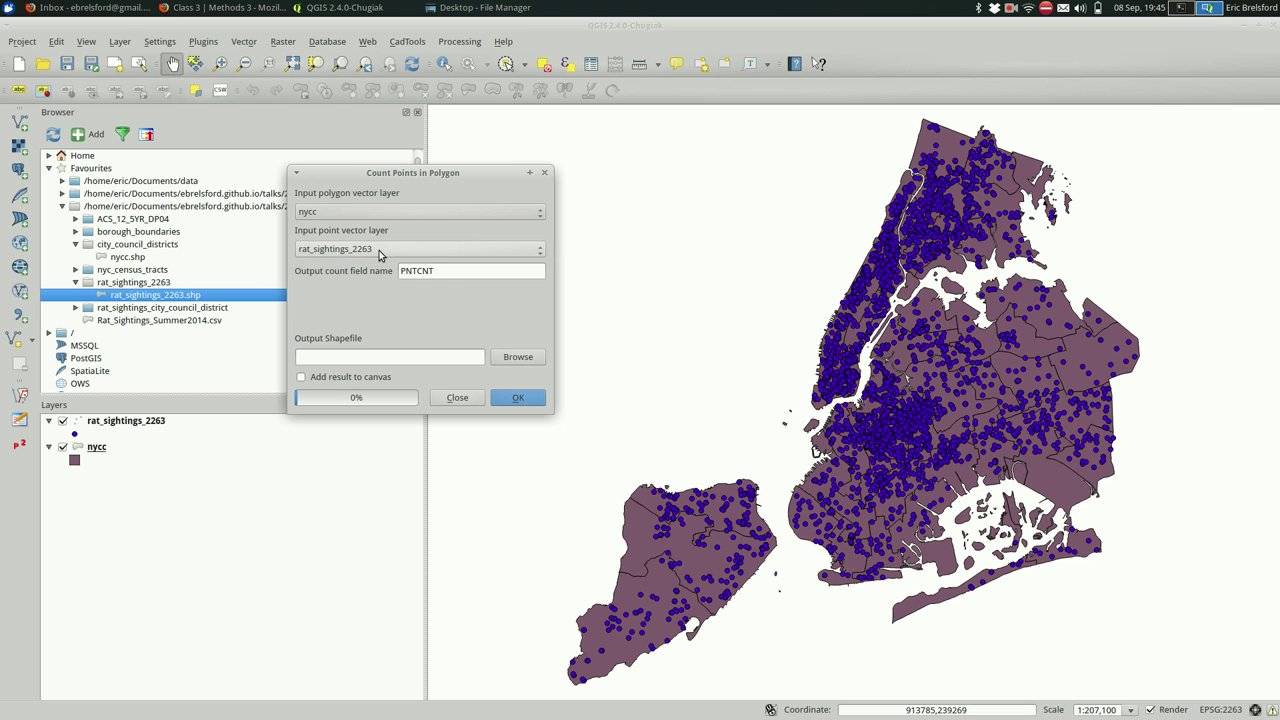
pyautogui.click(378, 253)
pyautogui.click(376, 252)
pyautogui.click(372, 252)
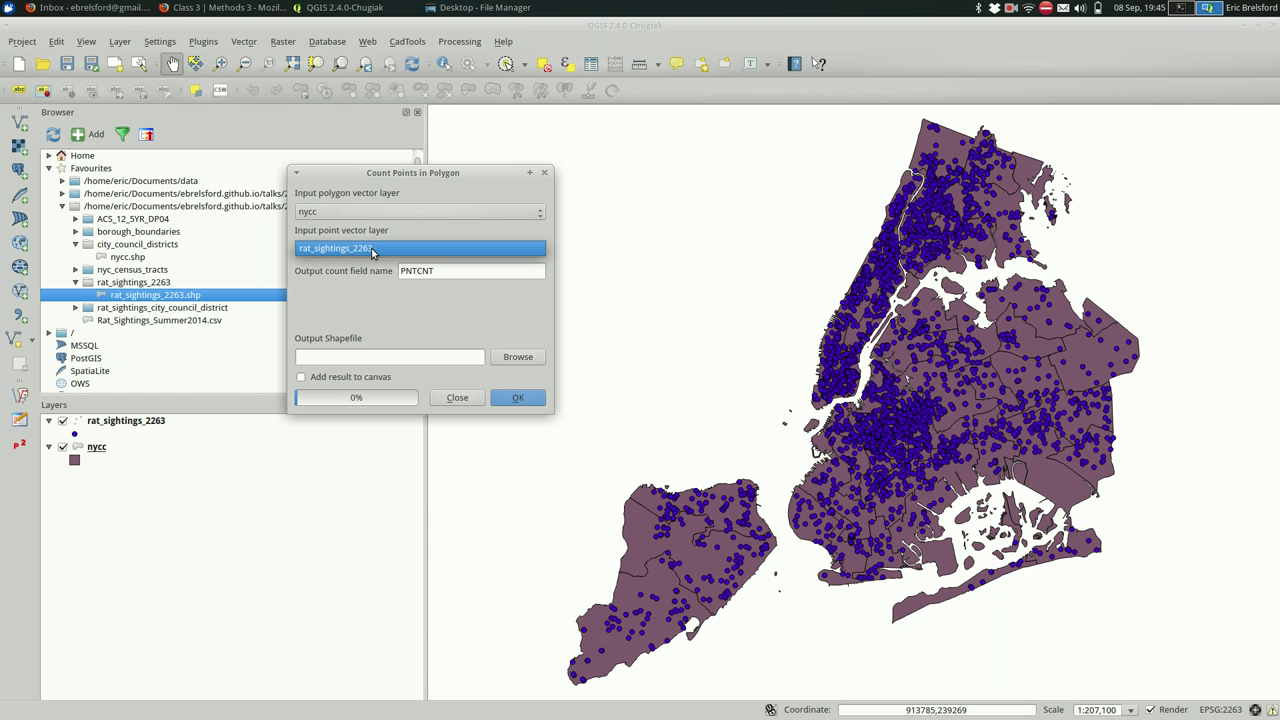
pyautogui.click(373, 250)
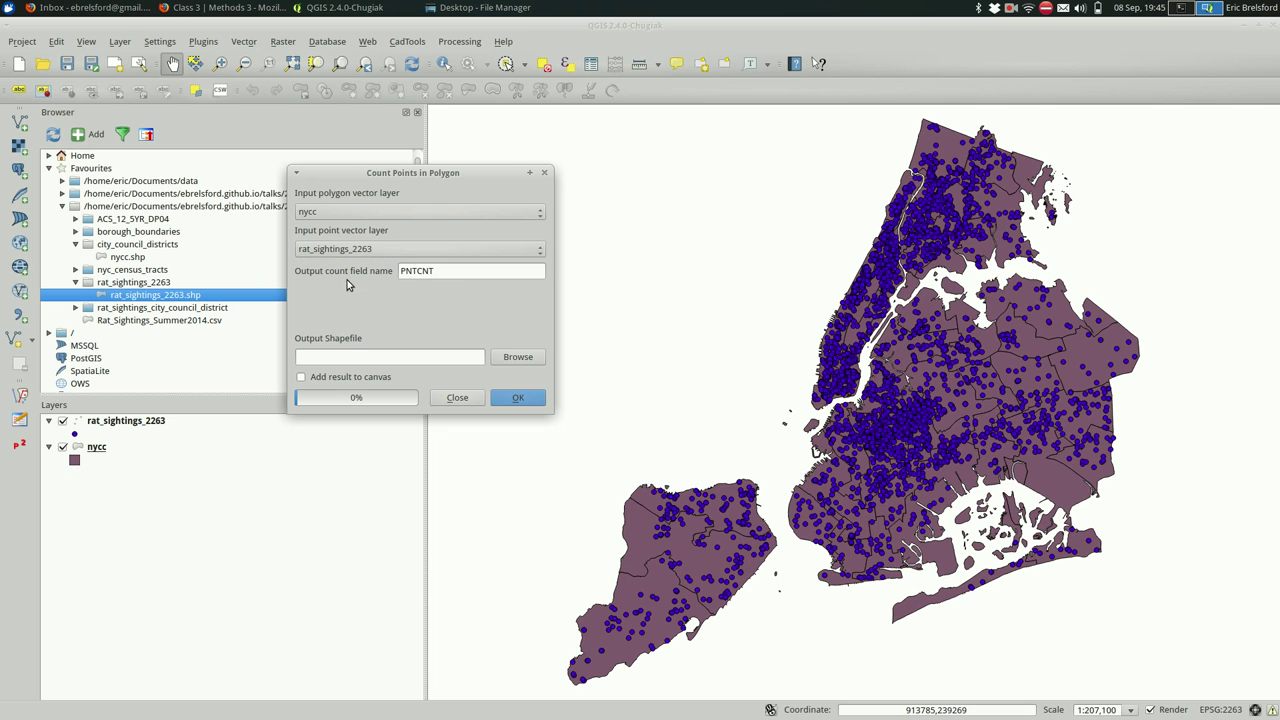
# Step: Rename the count field from PNTCNT to 'count' and have the result added to the map
pyautogui.click(463, 276)
pyautogui.press('BackSpace')
pyautogui.press('BackSpace')
pyautogui.press('BackSpace')
pyautogui.press('BackSpace')
pyautogui.press('BackSpace')
pyautogui.press('BackSpace')
pyautogui.write('count')
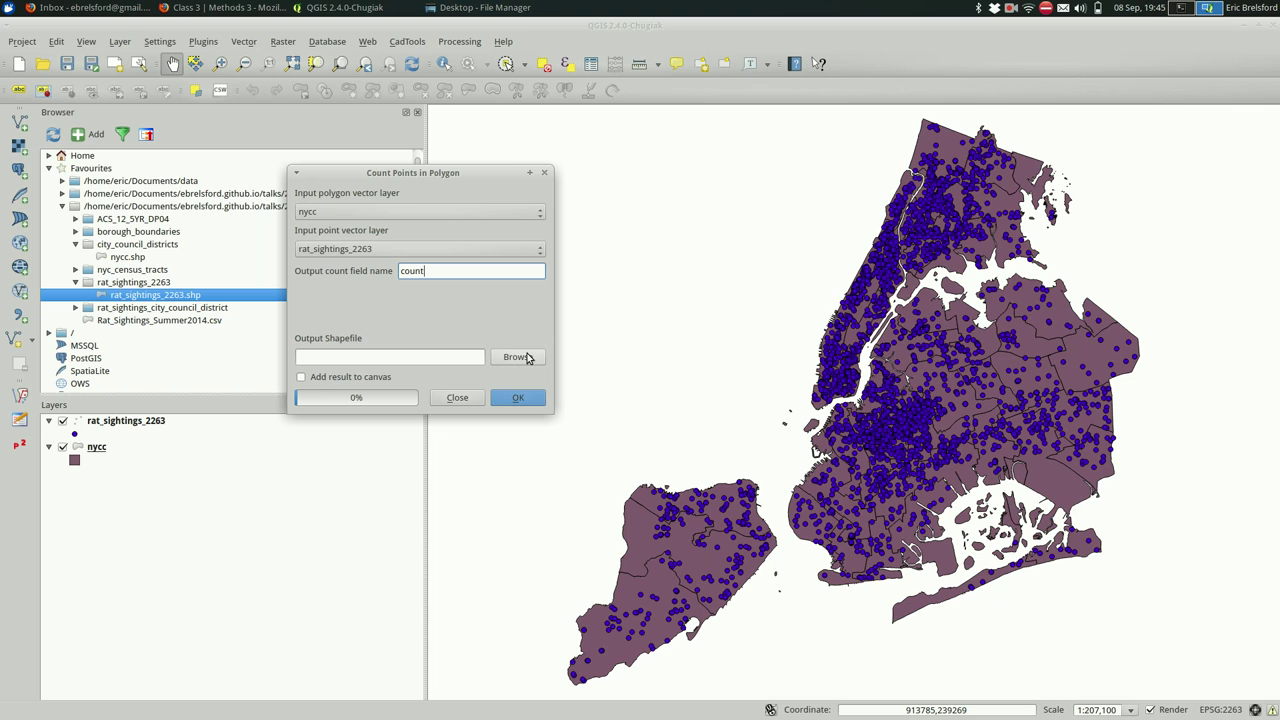
pyautogui.click(368, 379)
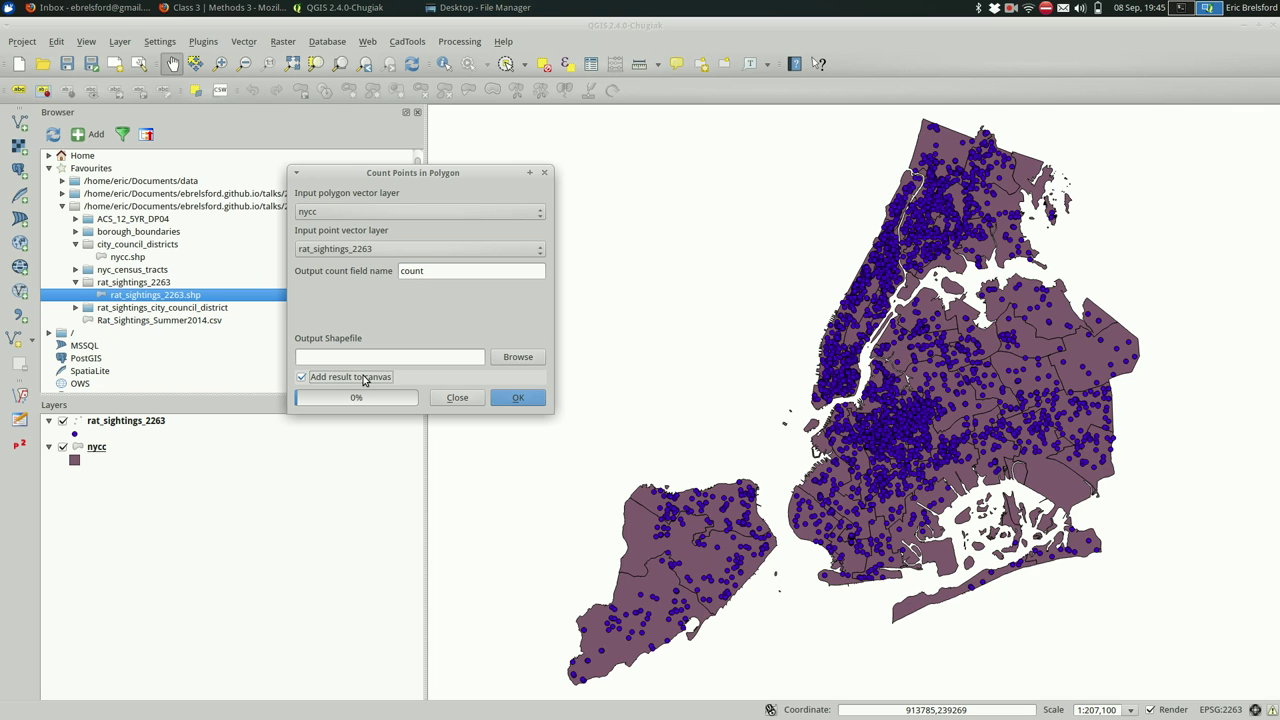
# Step: Save the output as rat_sightings_council_districts.shp on the Desktop
pyautogui.click(494, 357)
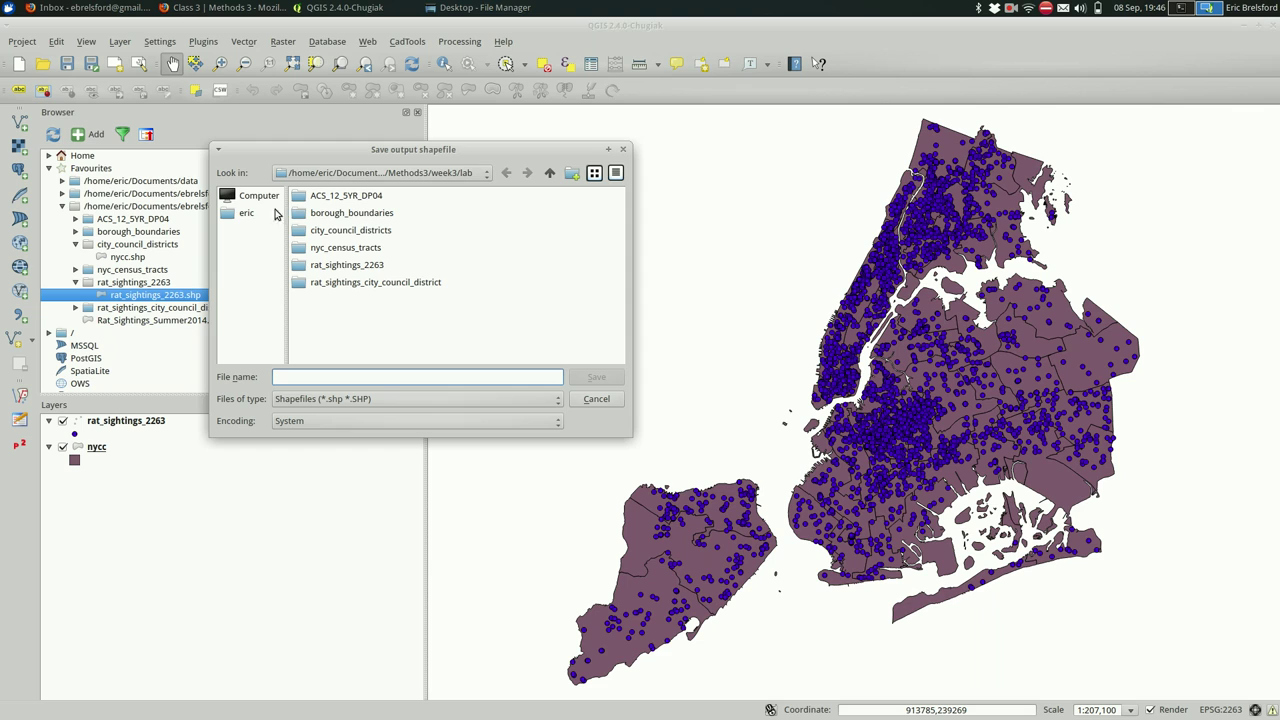
pyautogui.click(252, 215)
pyautogui.click(310, 236)
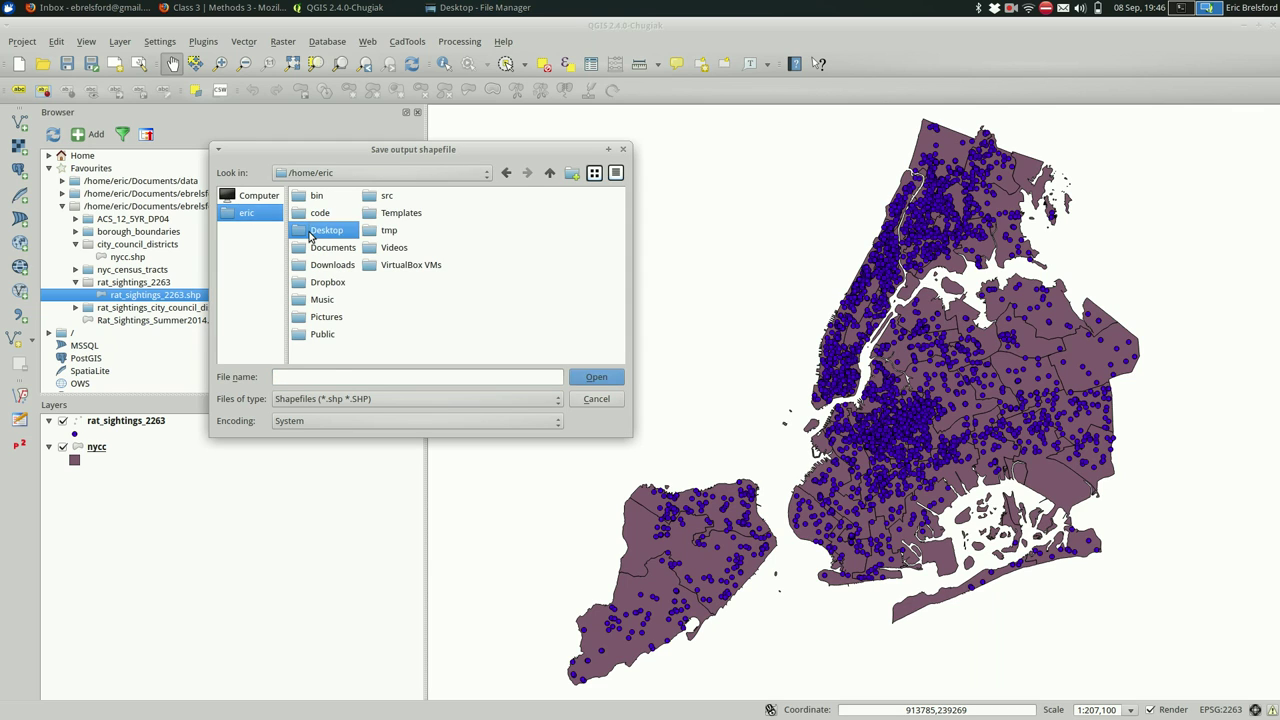
pyautogui.doubleClick(310, 236)
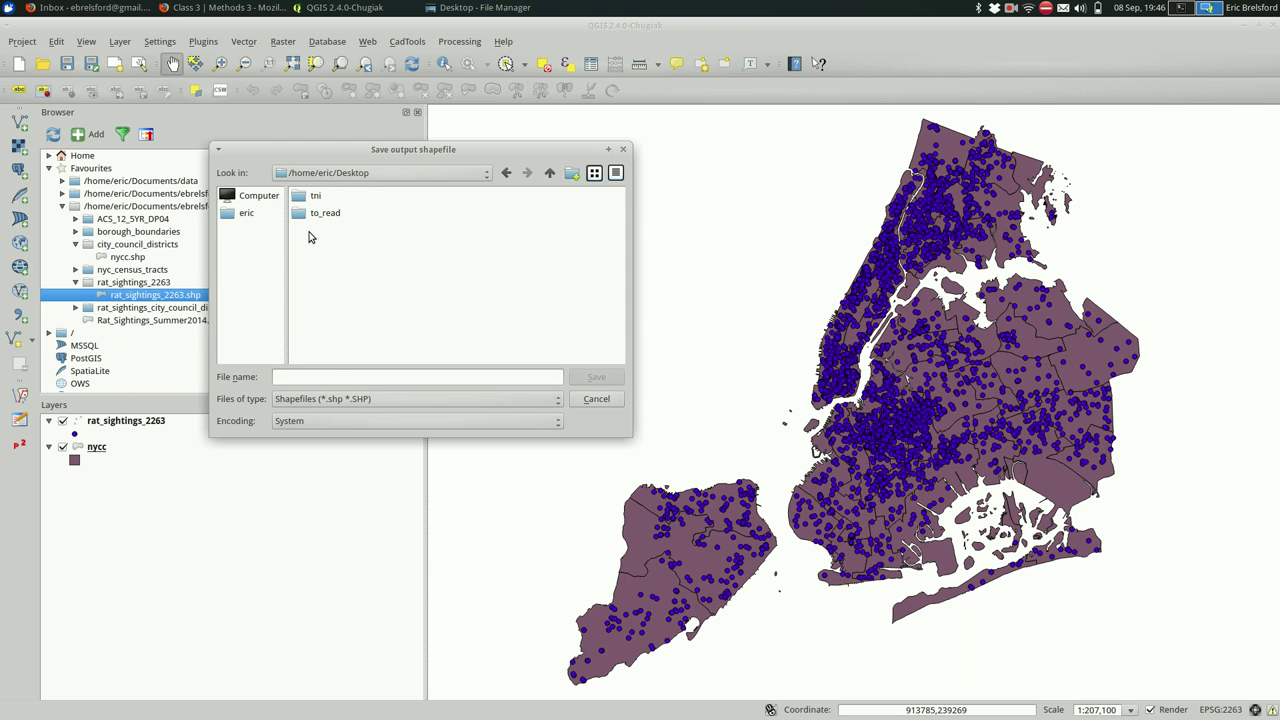
pyautogui.click(348, 380)
pyautogui.write('rat_sigh')
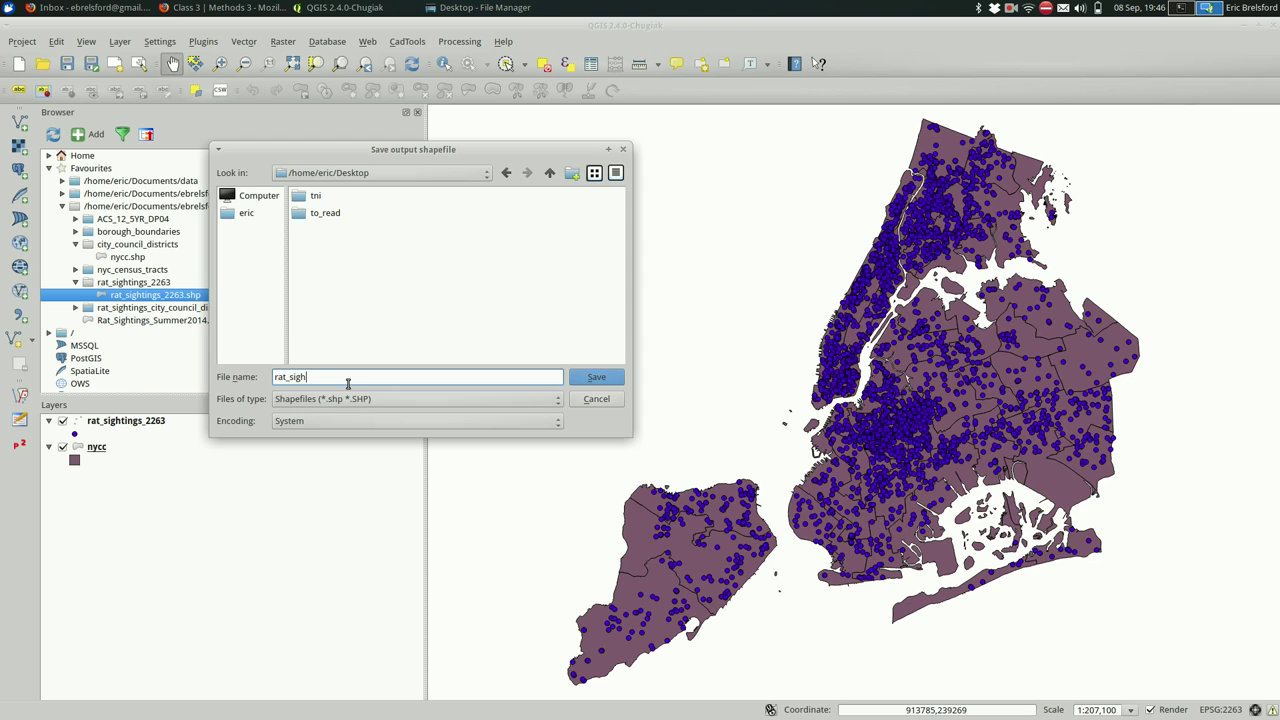
pyautogui.write('tings_council_districts')
pyautogui.press('Return')
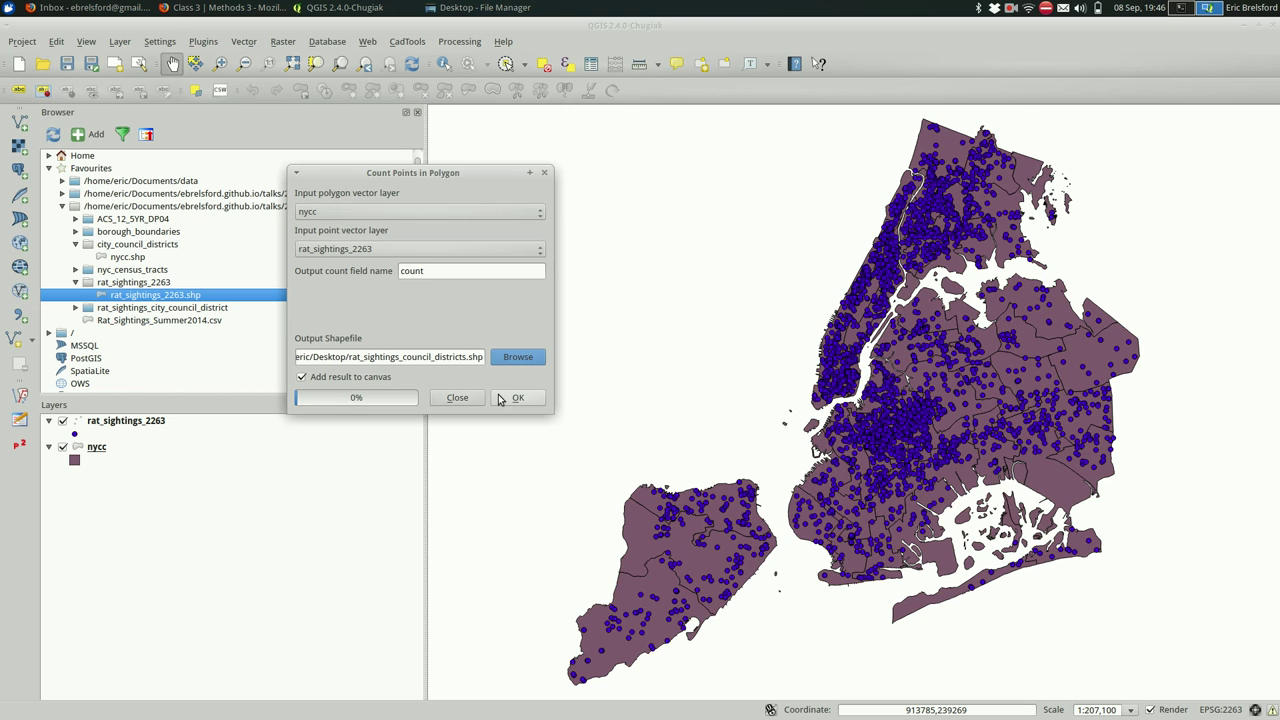
# Step: Run the count, accept the CRS mismatch warning, and close the tool once rat_sightings_council_districts loads
pyautogui.click(500, 398)
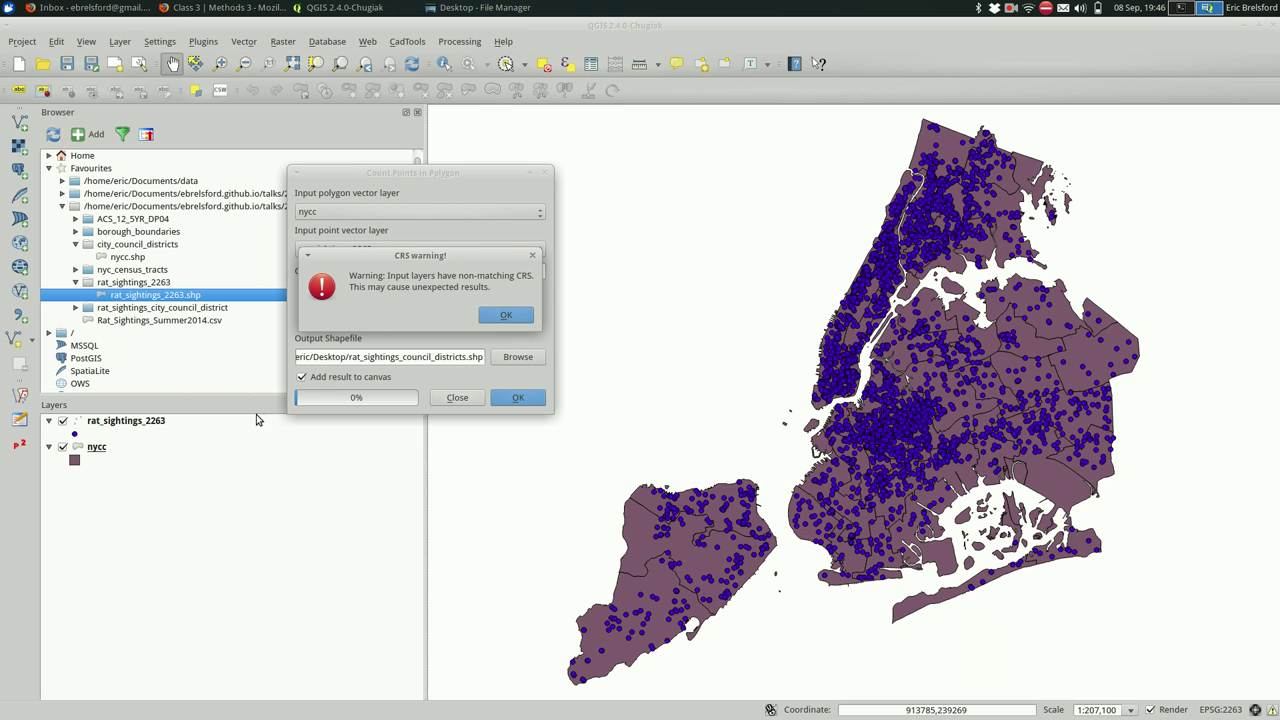
pyautogui.click(503, 318)
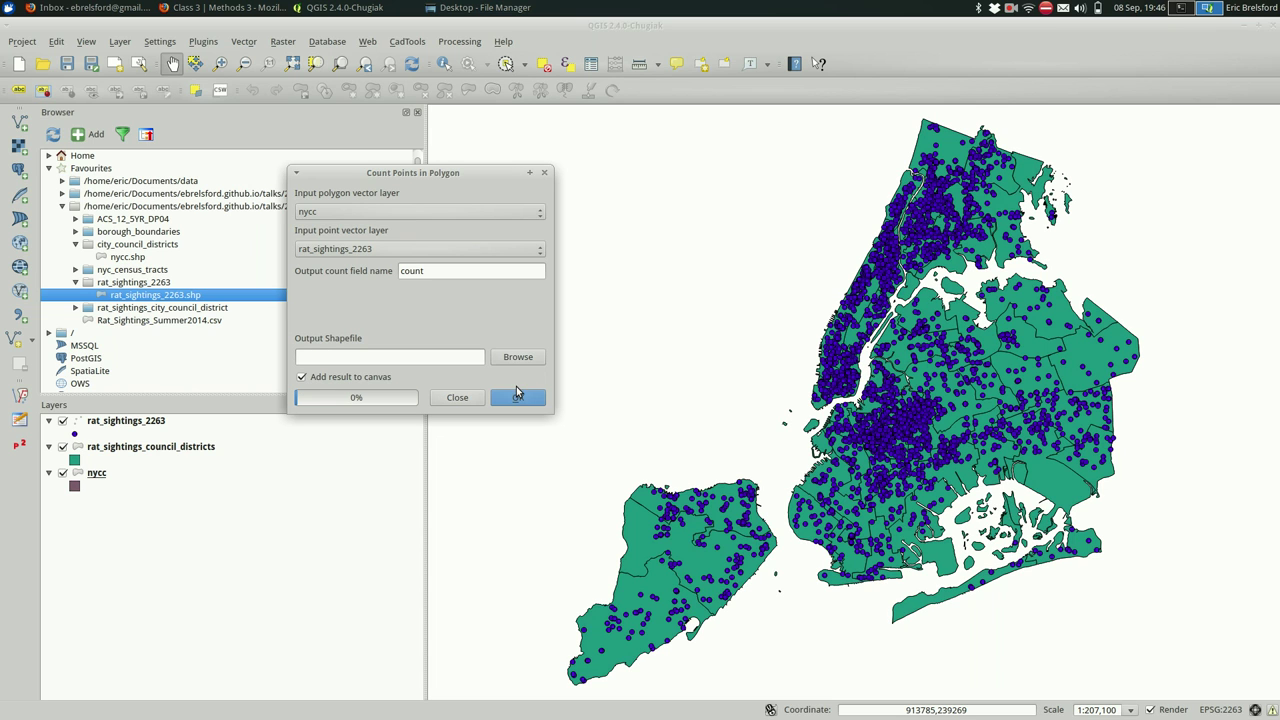
pyautogui.click(456, 397)
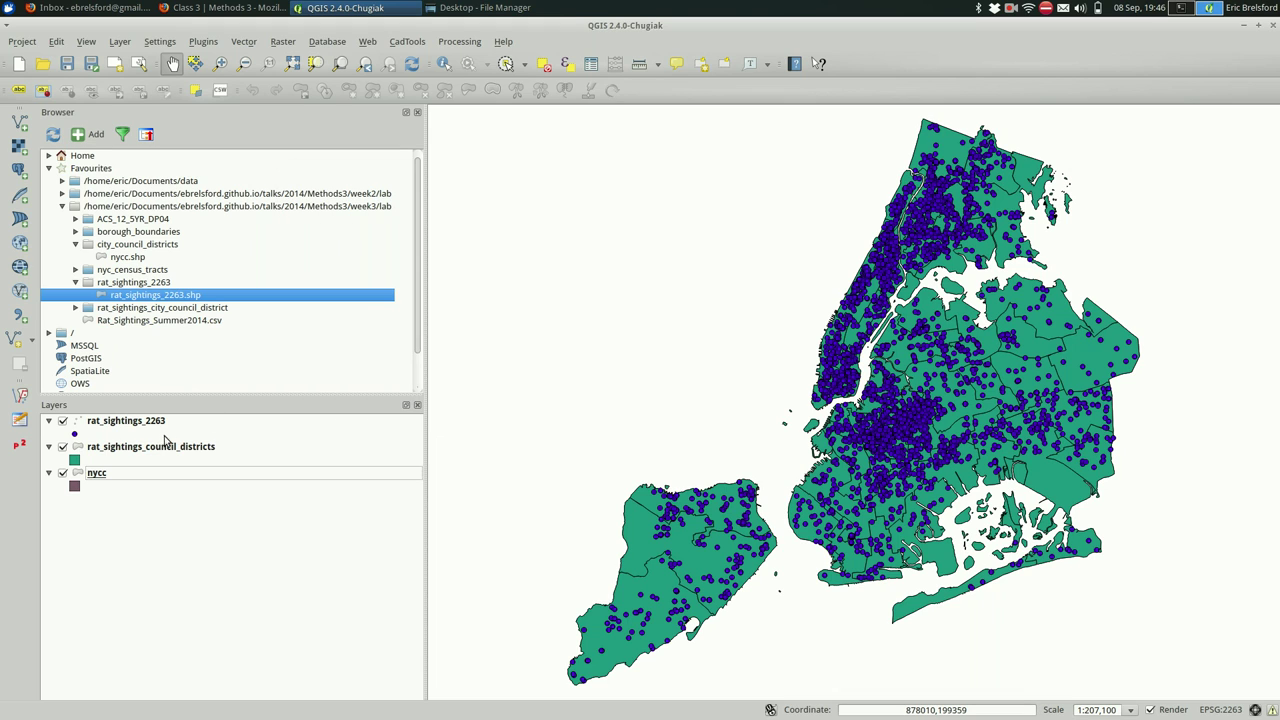
pyautogui.click(150, 449)
pyautogui.click(146, 481)
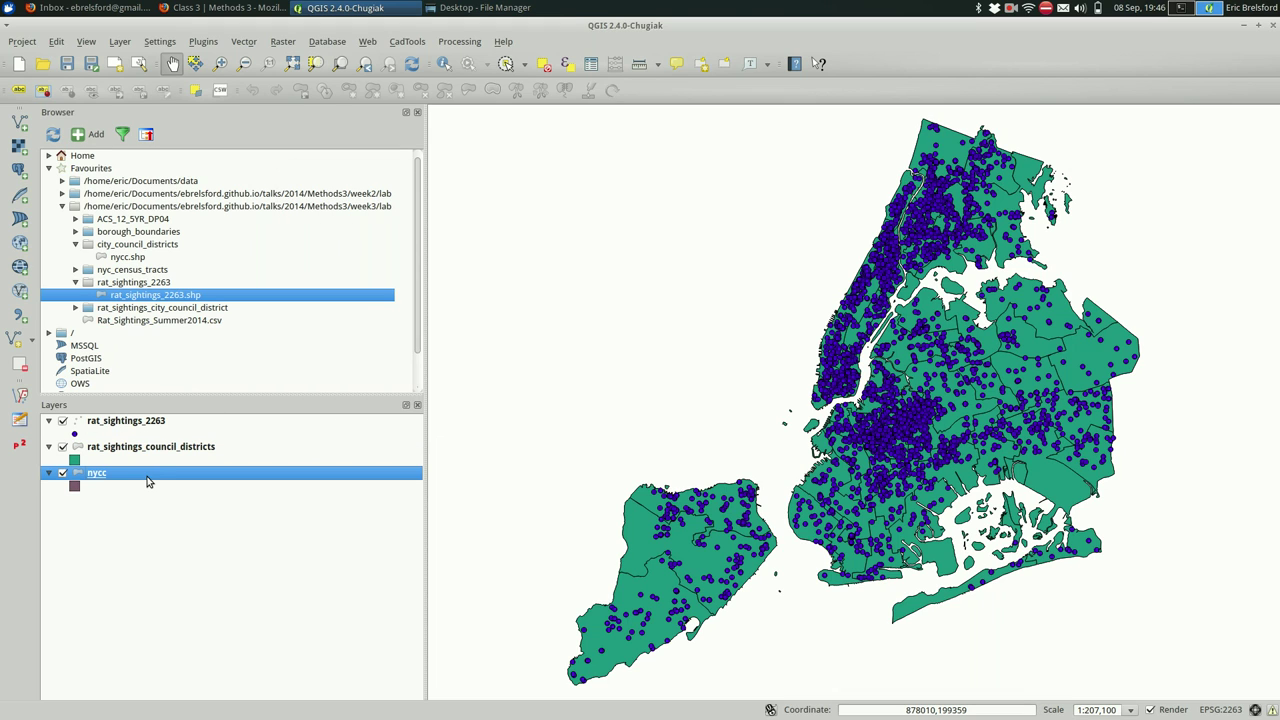
pyautogui.click(172, 451)
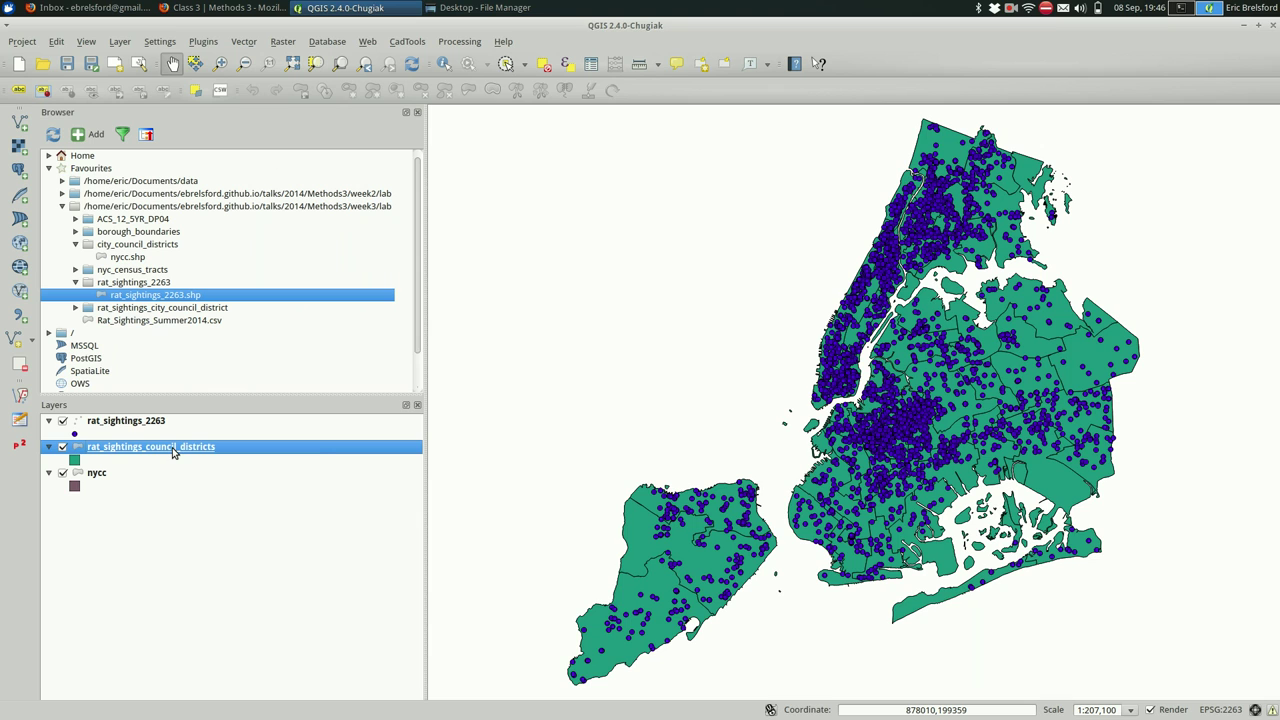
pyautogui.rightClick(172, 451)
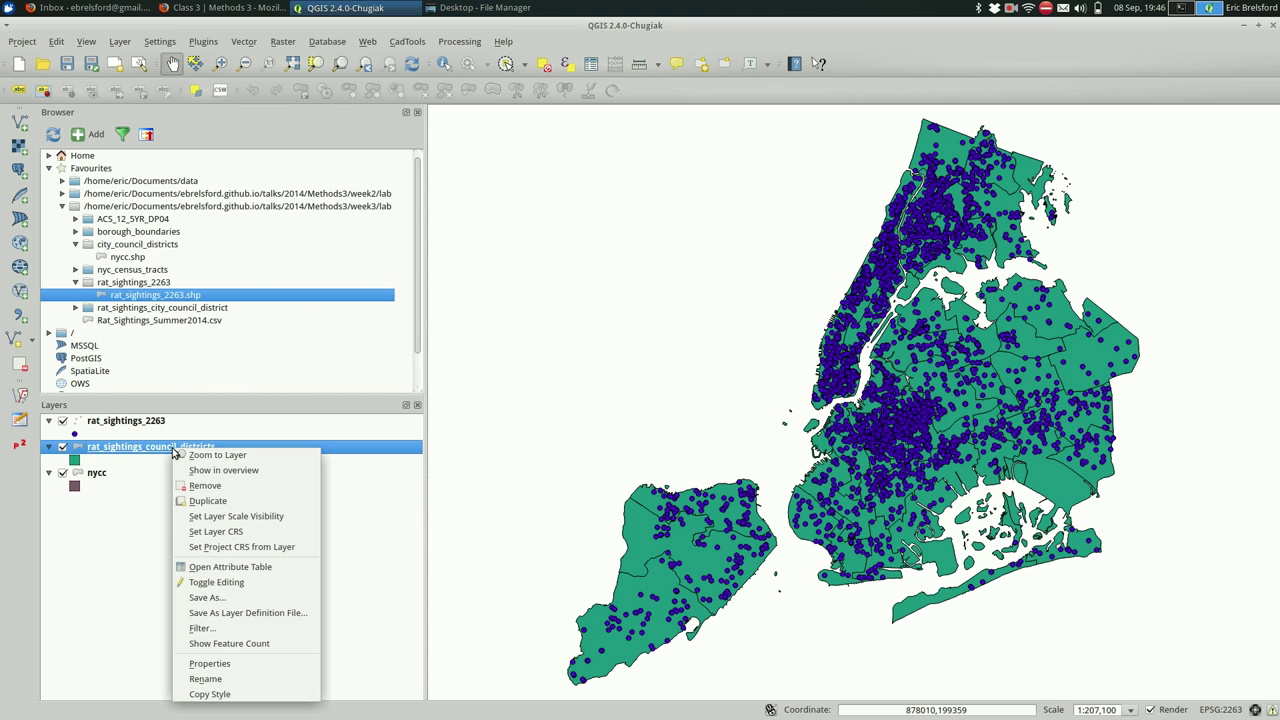
pyautogui.click(300, 567)
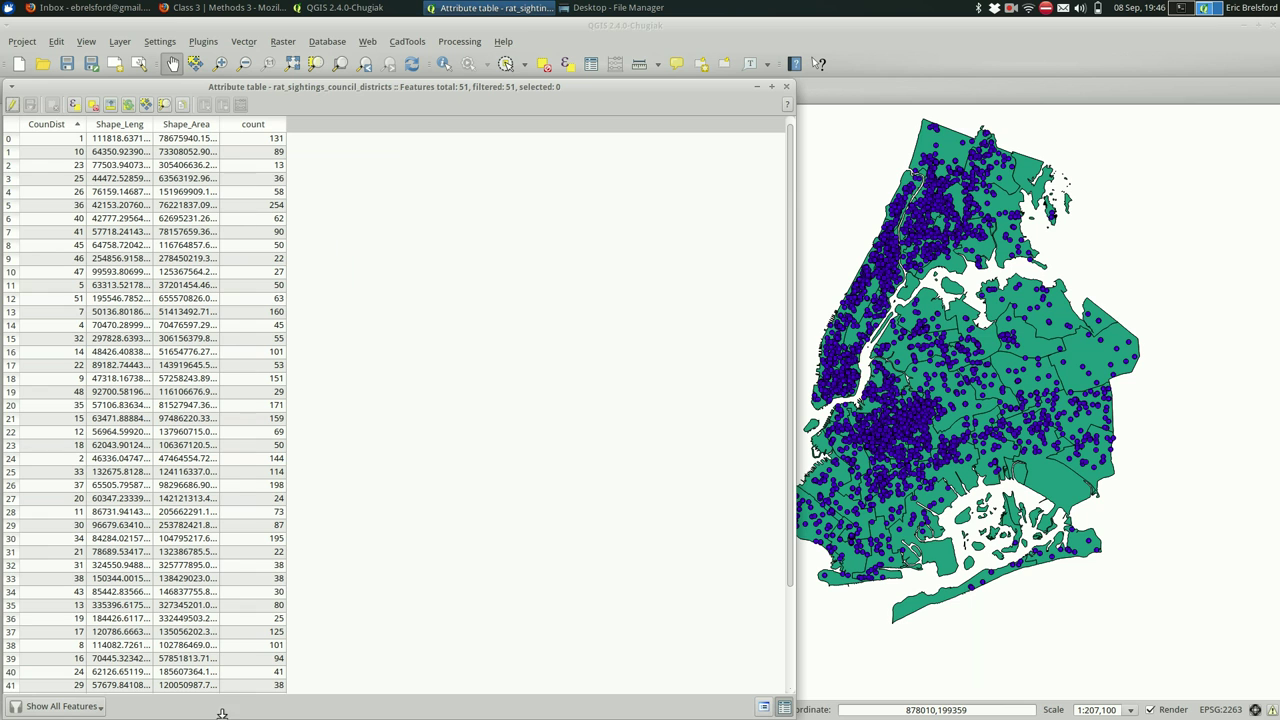
pyautogui.scroll(-3, 243, 314)
pyautogui.scroll(3, 243, 314)
pyautogui.scroll(-3, 243, 314)
pyautogui.scroll(3, 243, 314)
pyautogui.click(787, 88)
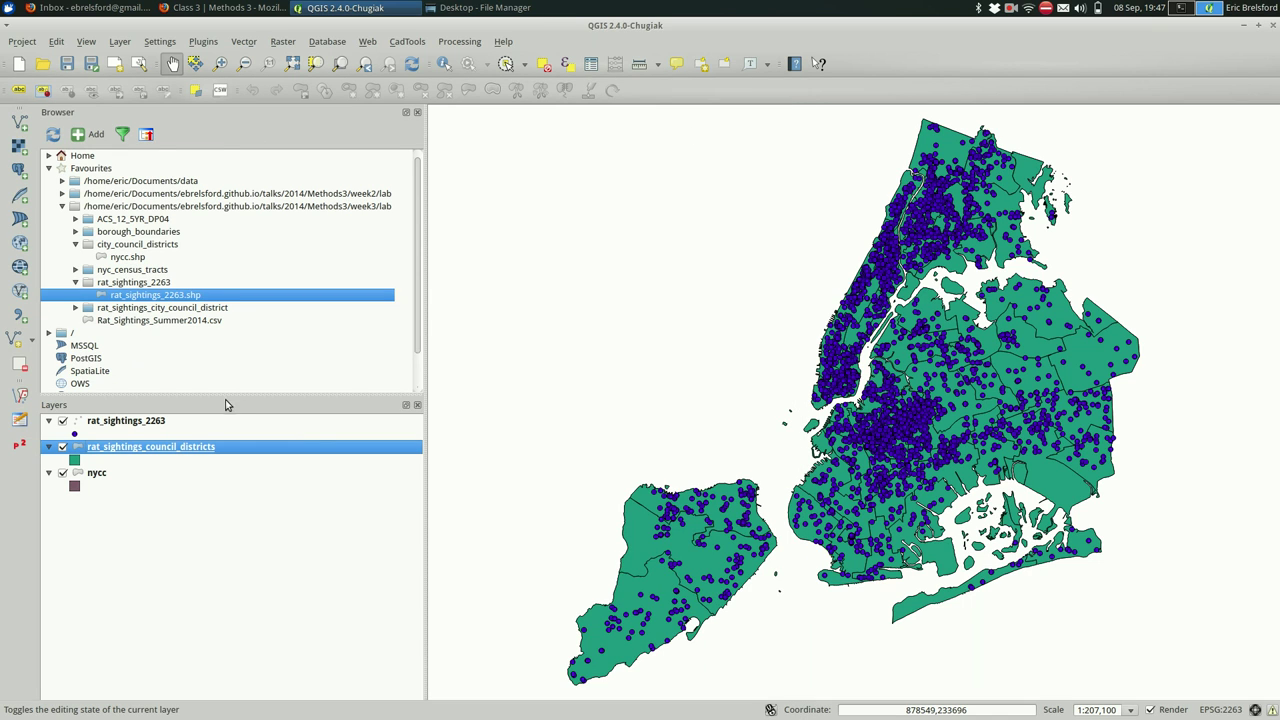
pyautogui.rightClick(249, 446)
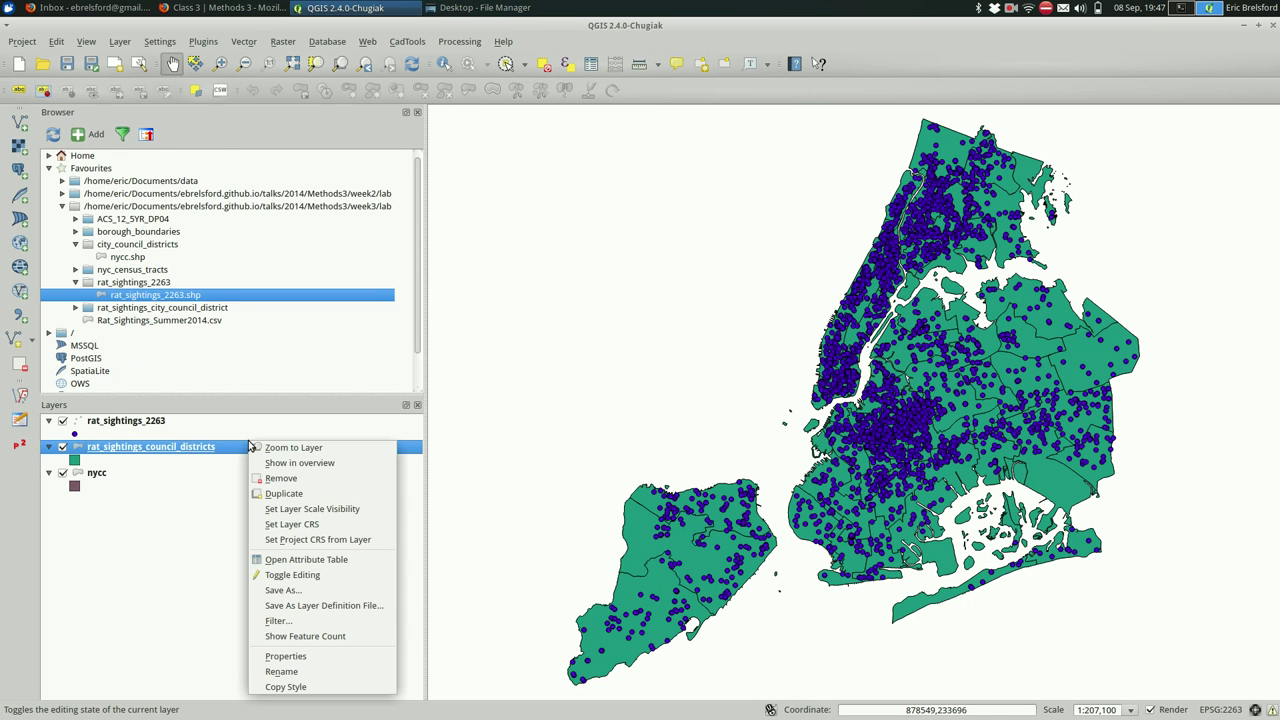
pyautogui.click(296, 560)
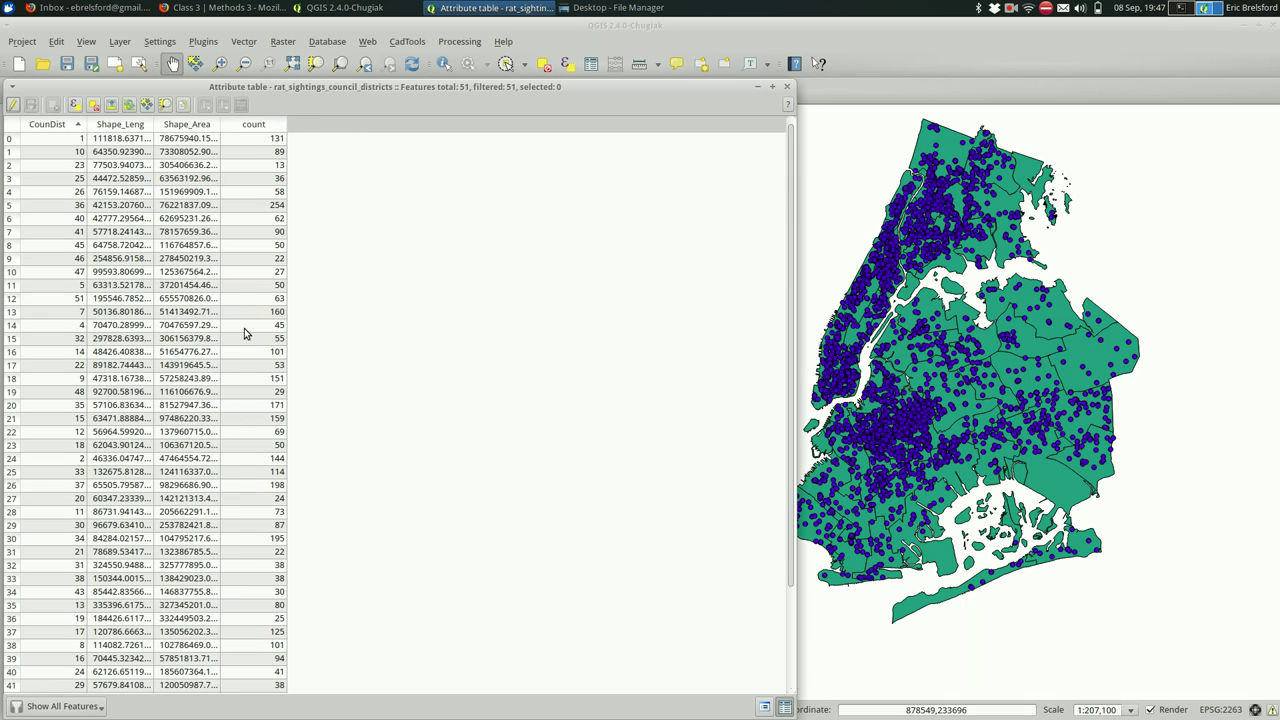
pyautogui.scroll(-4, 244, 328)
pyautogui.scroll(4, 244, 328)
# Step: Sort districts by count ascending and select the highest (254) and lowest (13, district 23) rows
pyautogui.click(273, 127)
pyautogui.scroll(-3, 243, 260)
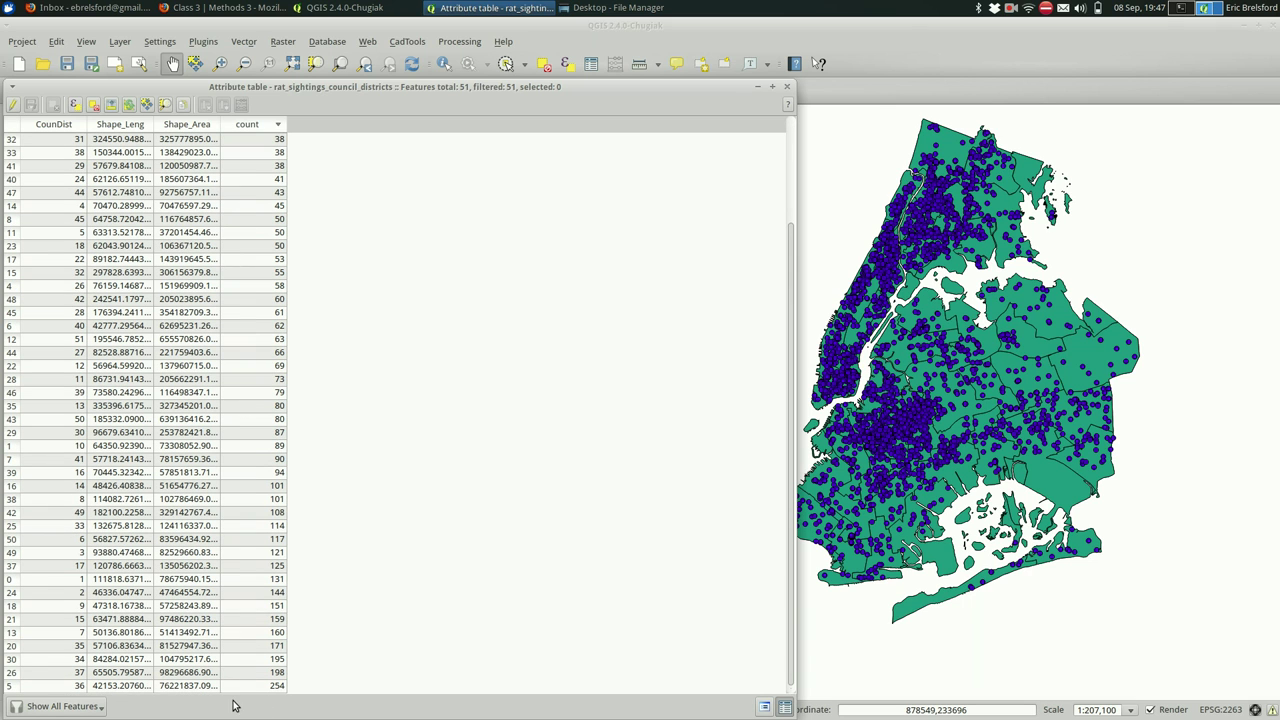
pyautogui.click(237, 686)
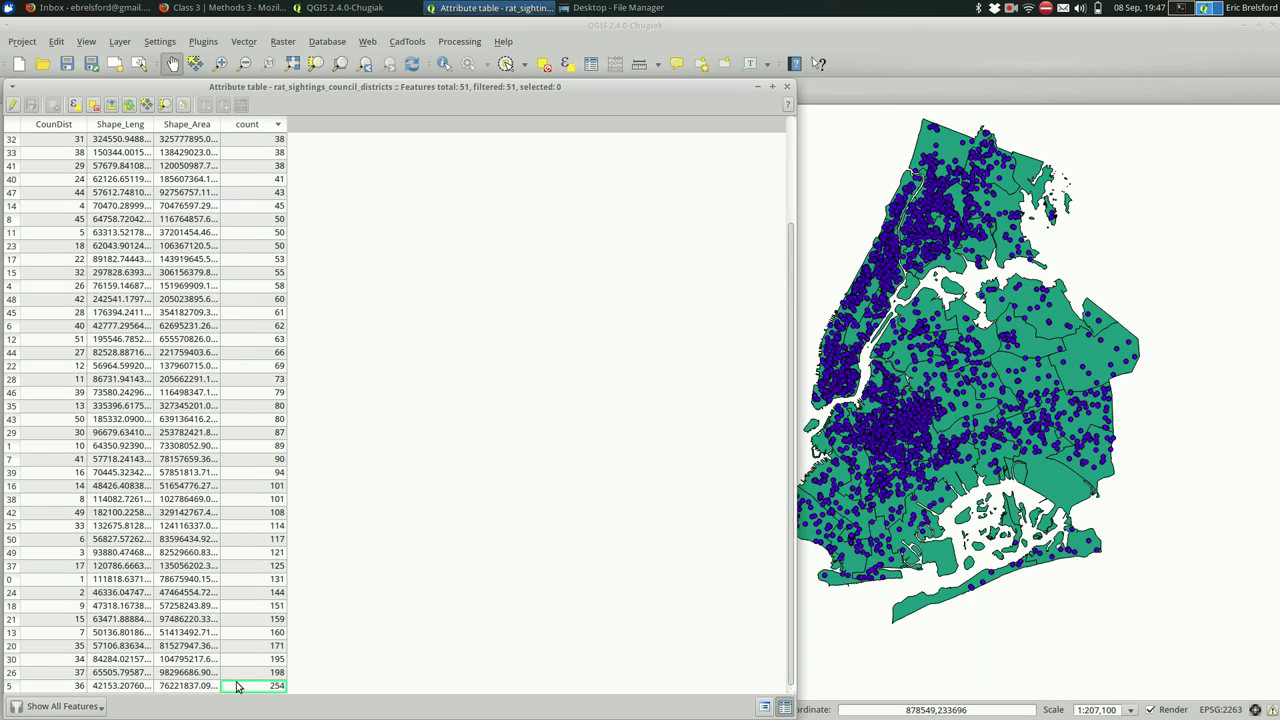
pyautogui.click(14, 687)
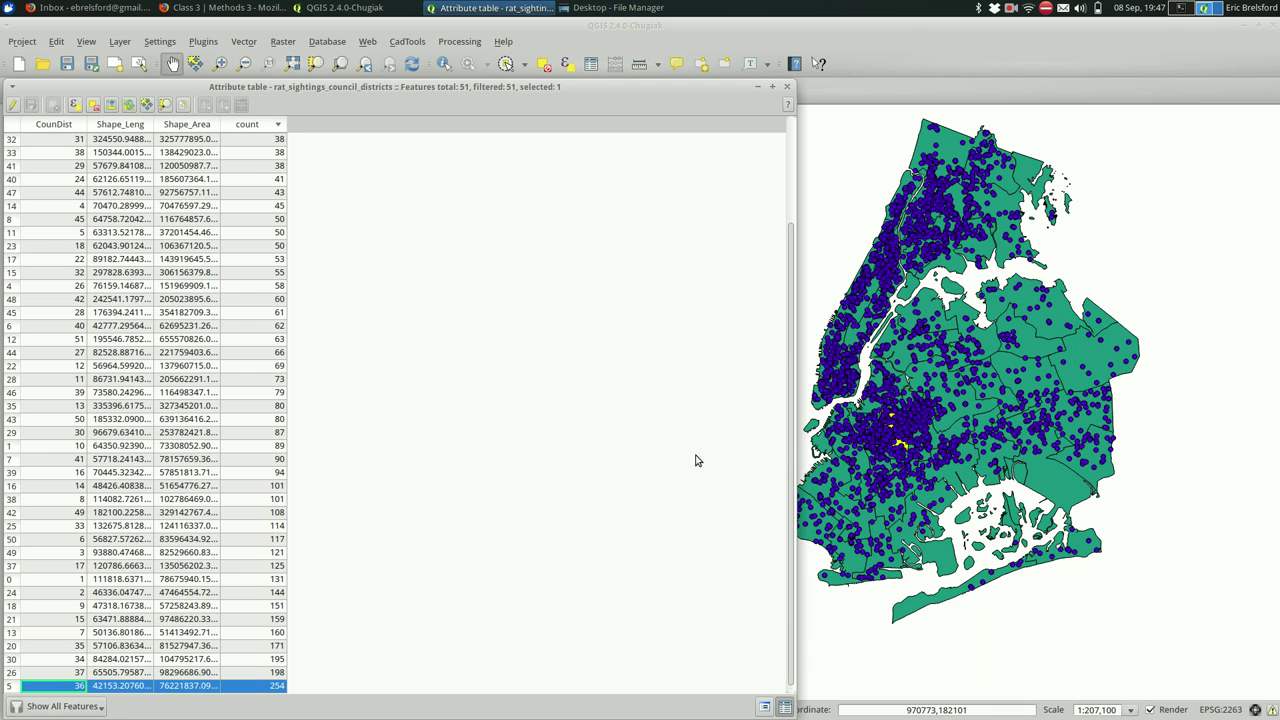
pyautogui.scroll(3, 95, 497)
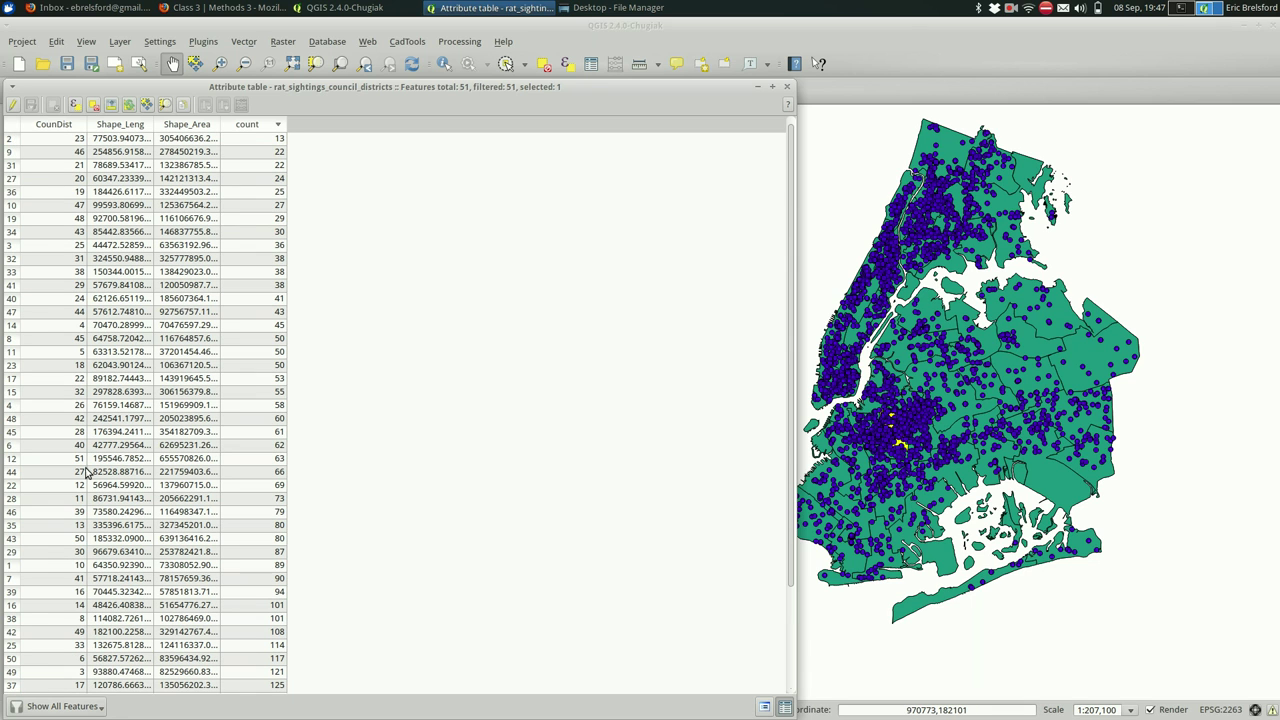
pyautogui.click(6, 139)
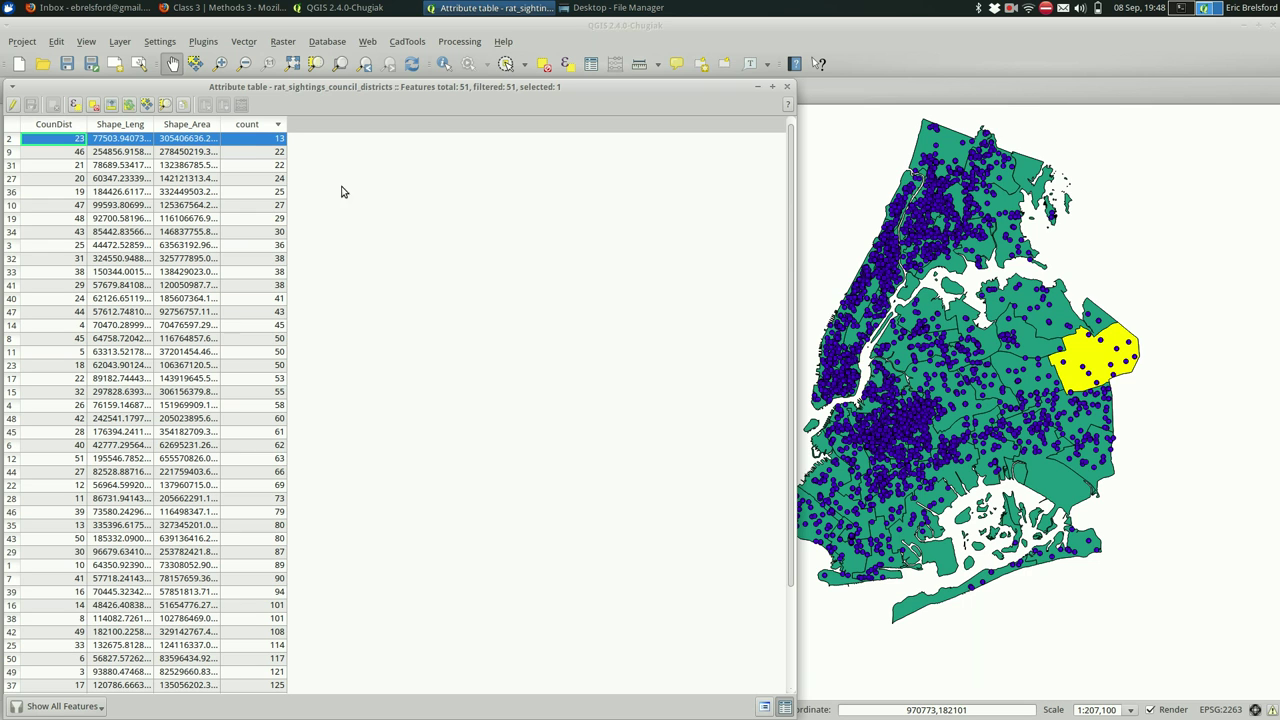
# Step: Widen the Shape_Area column so its full area values are visible
pyautogui.moveTo(220, 124); pyautogui.dragTo(293, 124)
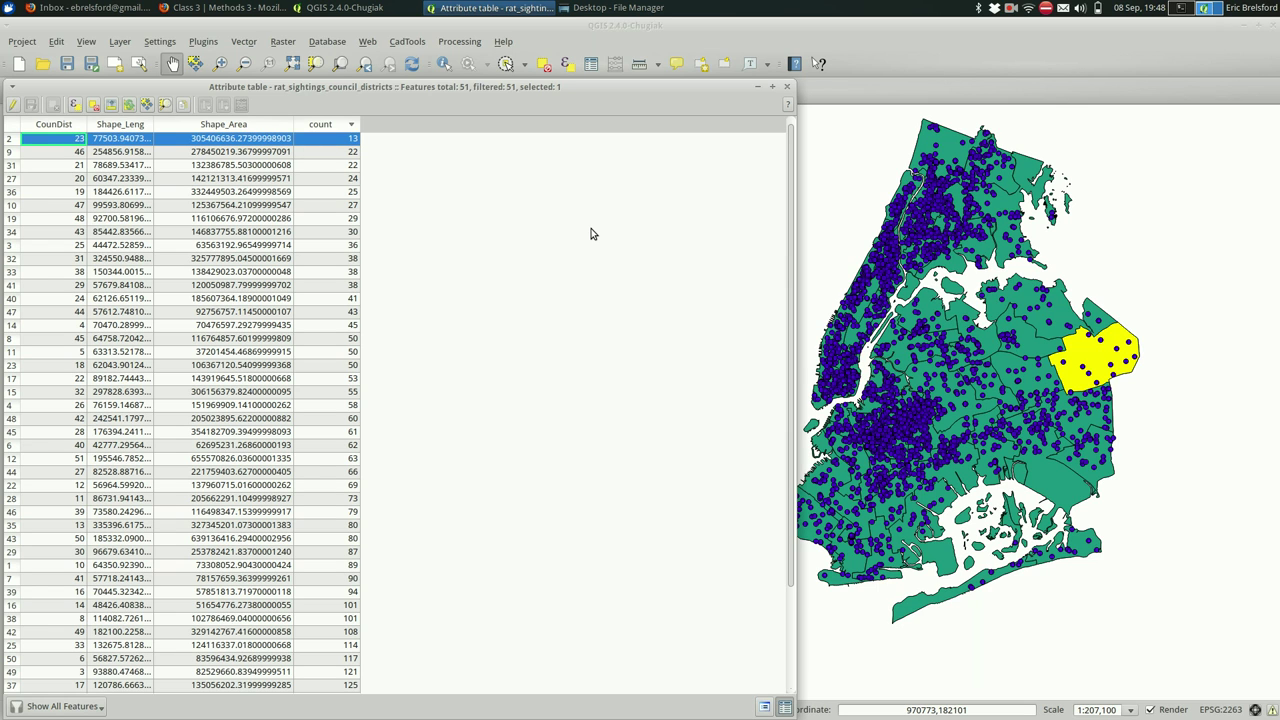
pyautogui.scroll(-3, 591, 234)
pyautogui.scroll(3, 591, 234)
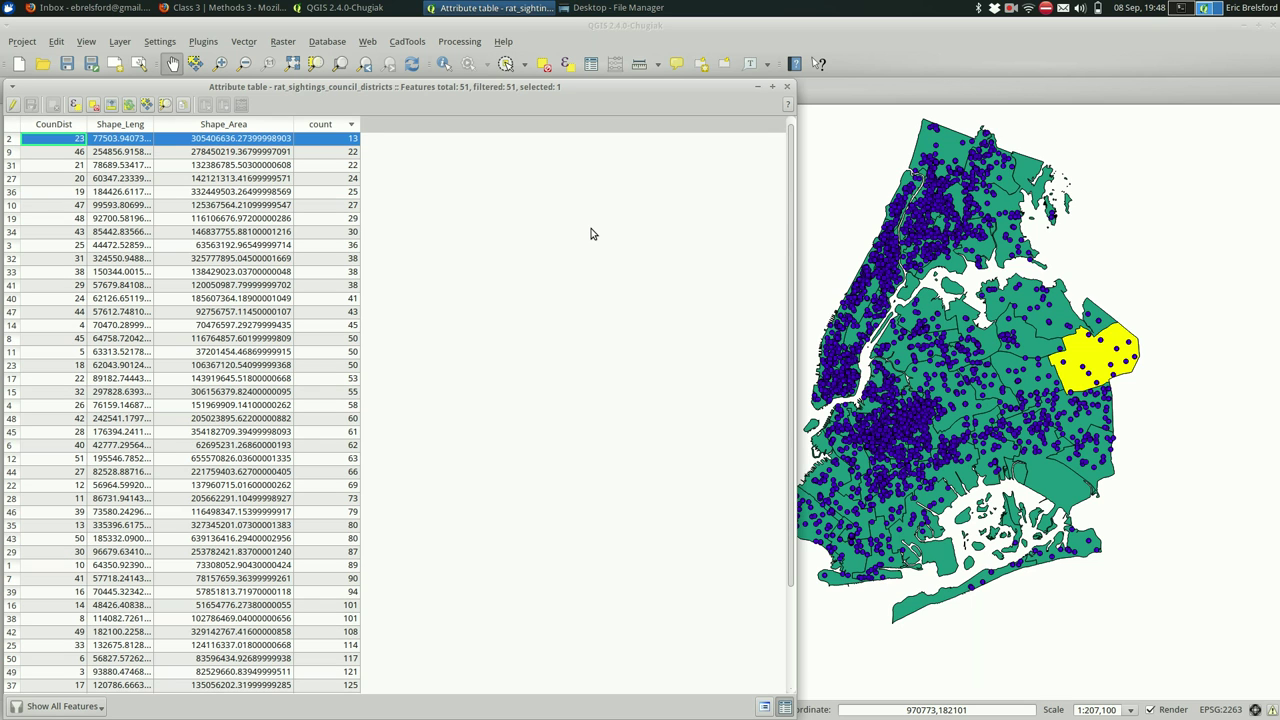
# Step: Turn on editing for the council districts layer and launch the field calculator
pyautogui.click(13, 106)
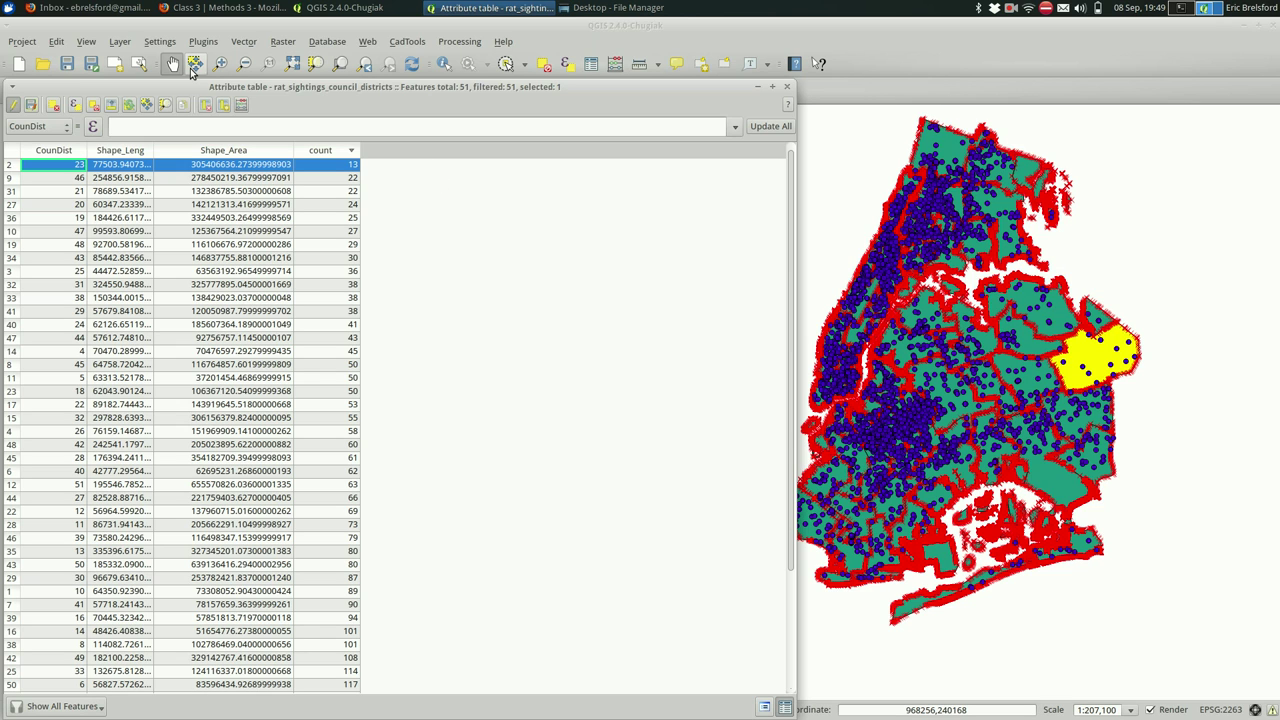
pyautogui.click(242, 105)
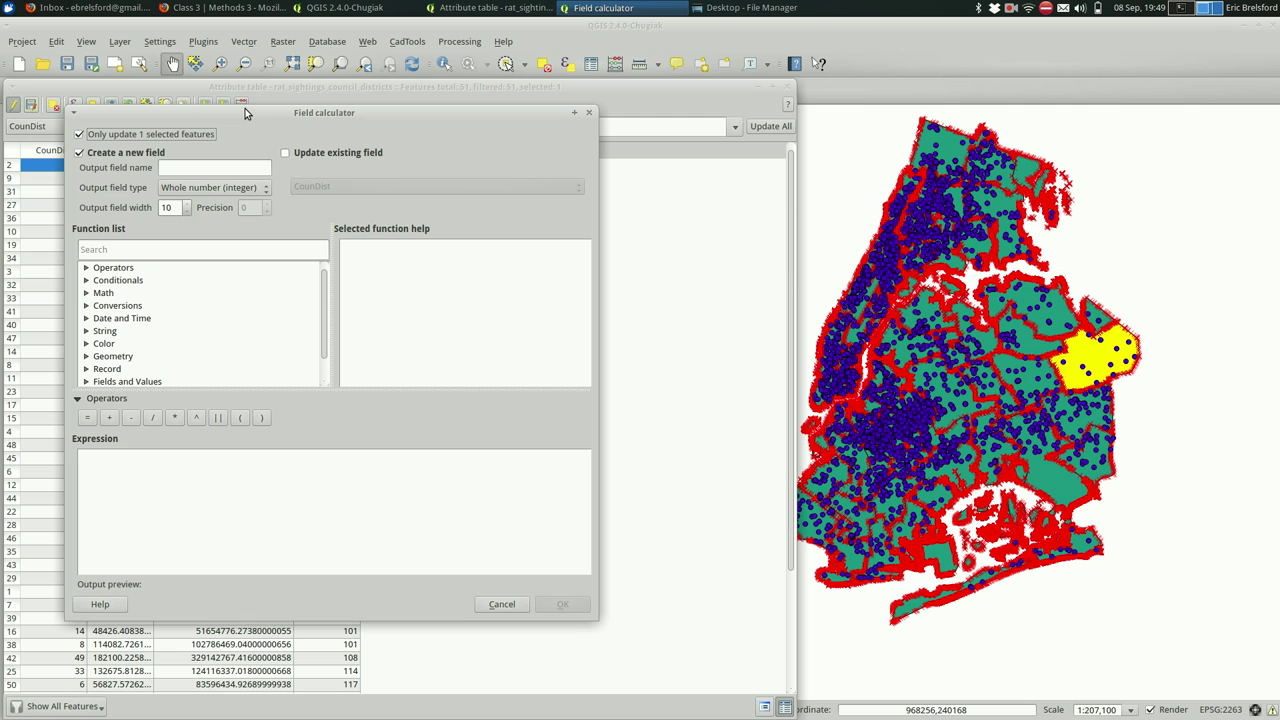
# Step: Make the calculation apply to all districts and name the new output field 'density'
pyautogui.moveTo(248, 114); pyautogui.dragTo(576, 116)
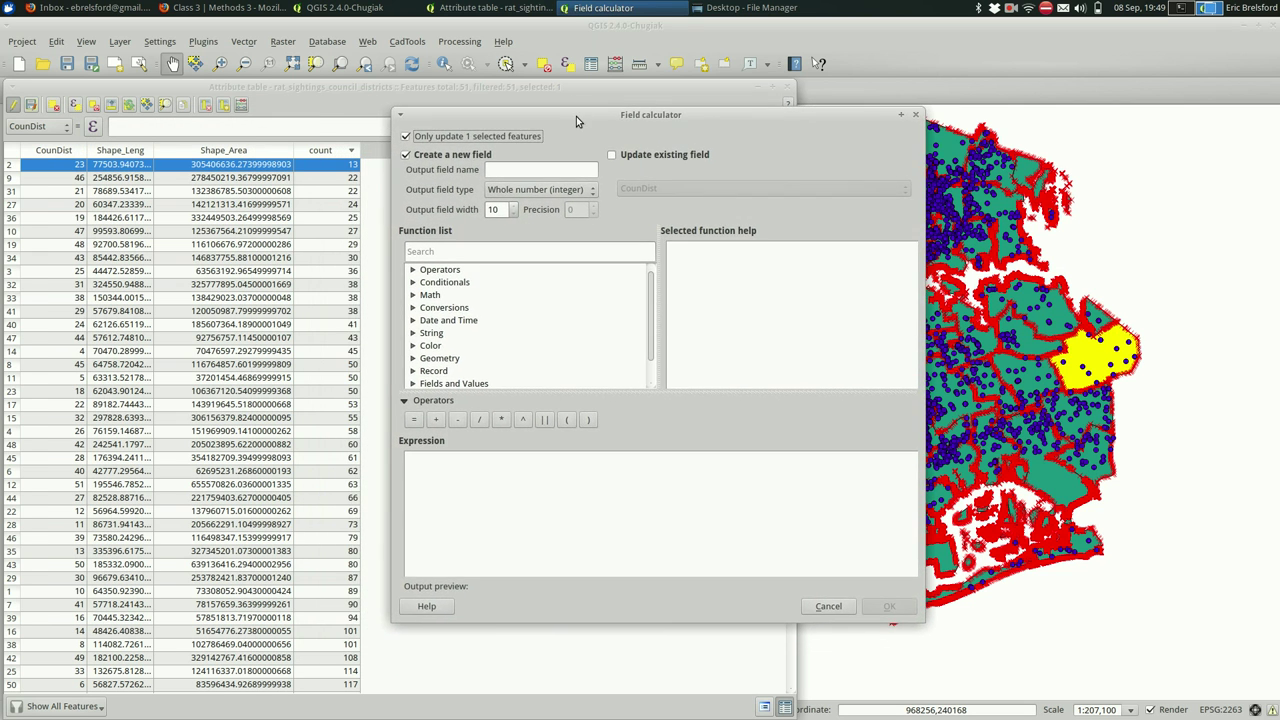
pyautogui.click(462, 140)
pyautogui.click(561, 169)
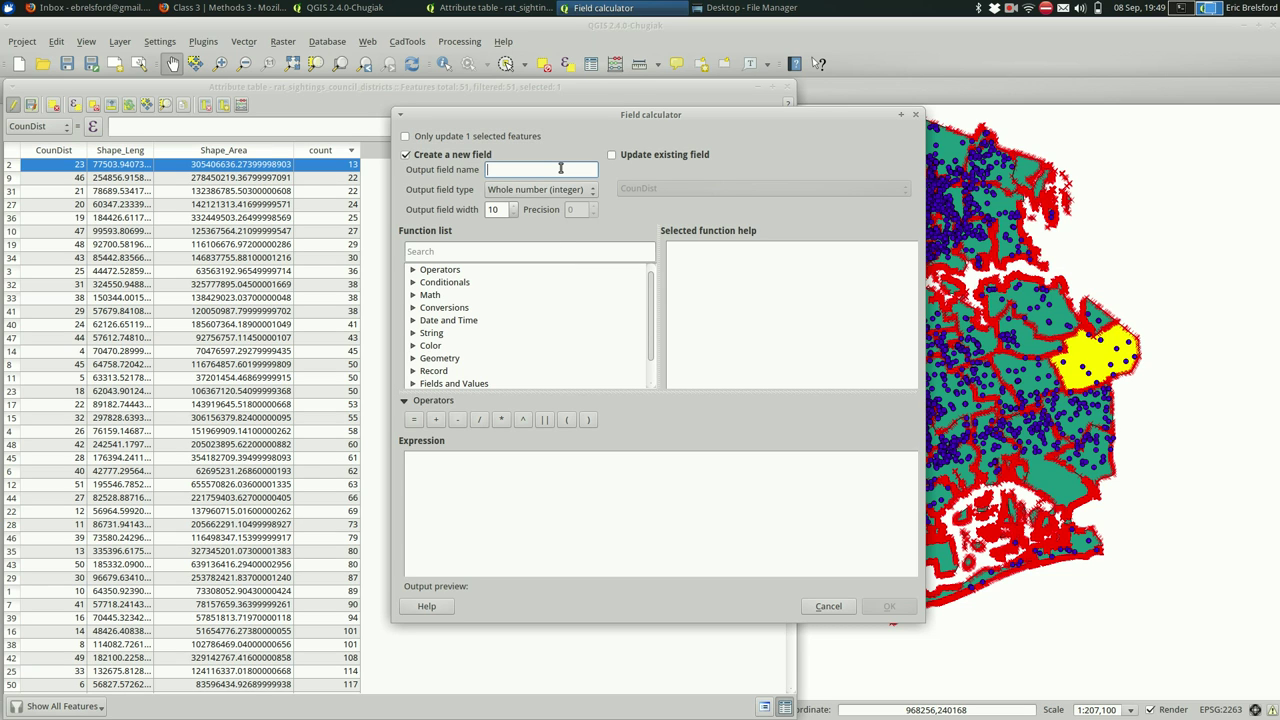
pyautogui.write('density')
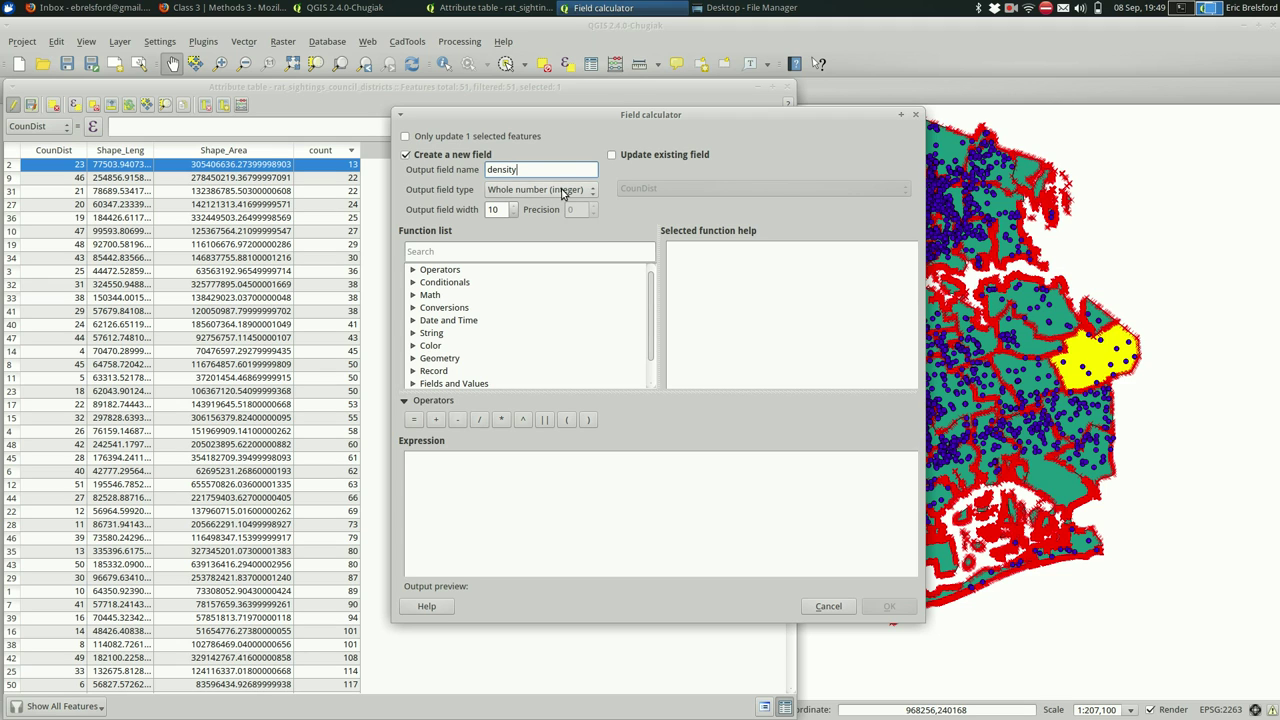
# Step: Make density a decimal (real) field with width 20 and precision 15
pyautogui.click(562, 193)
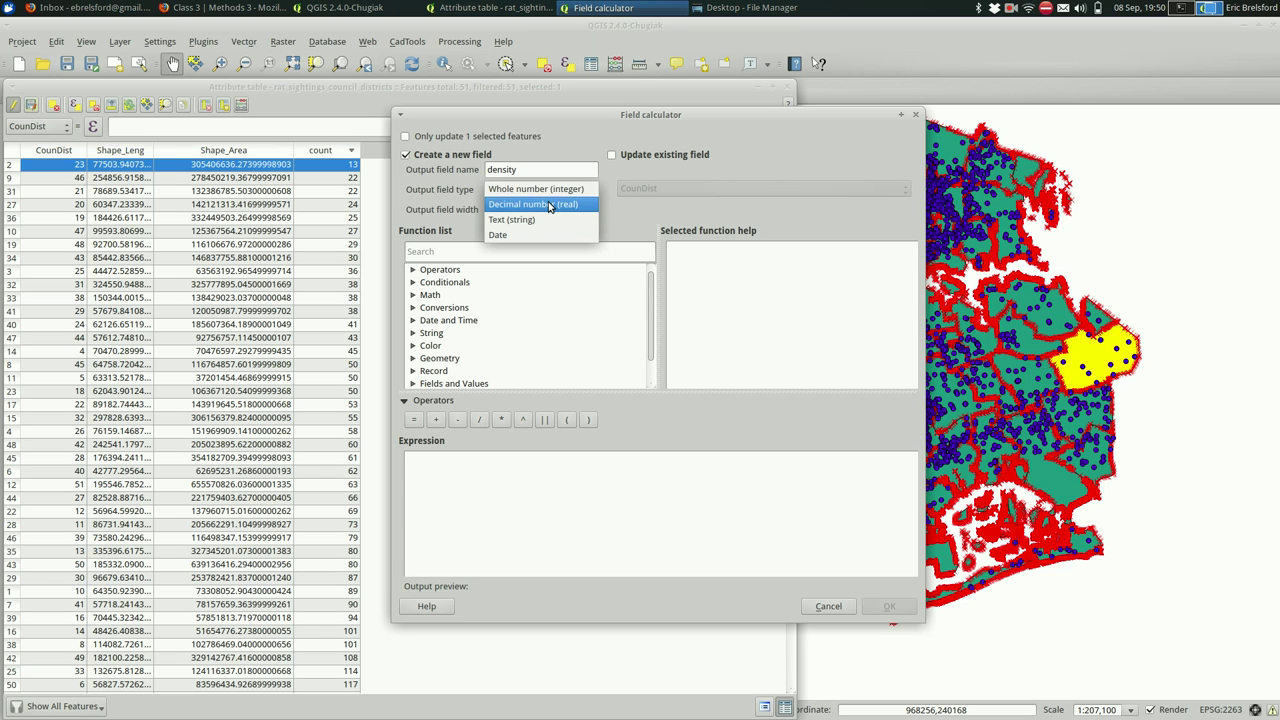
pyautogui.click(548, 204)
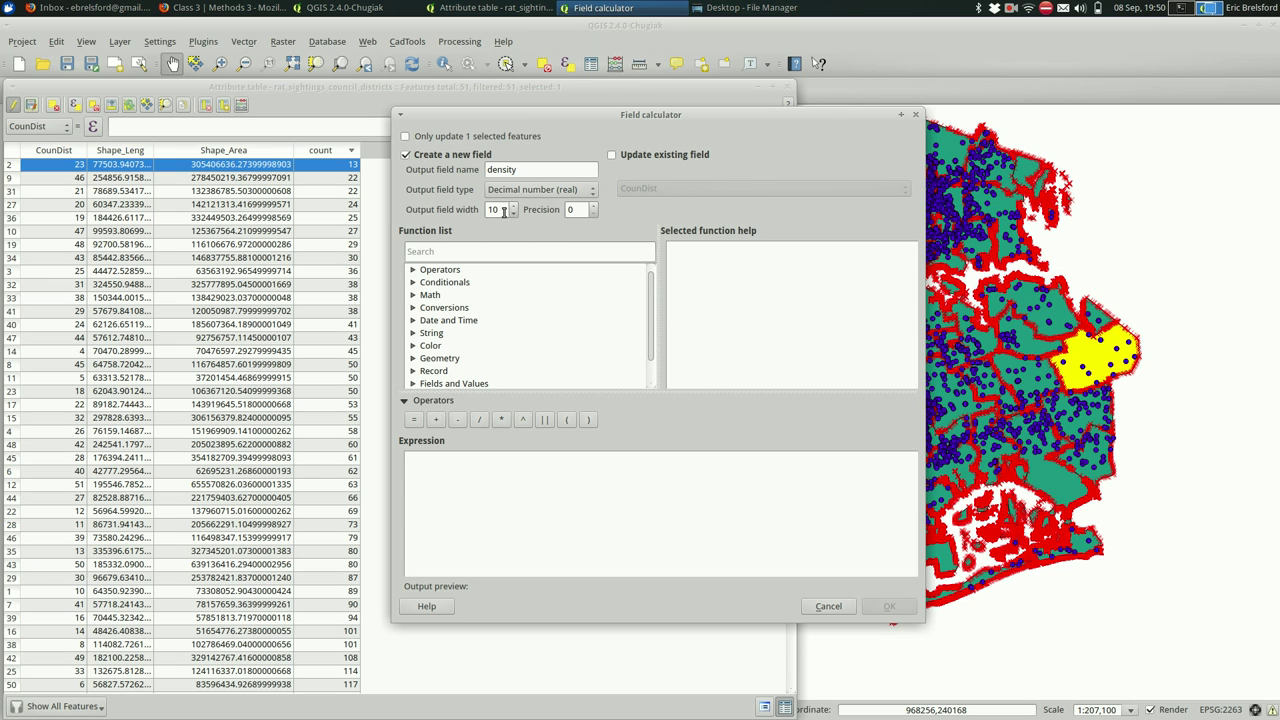
pyautogui.click(584, 209)
pyautogui.press('BackSpace')
pyautogui.write('15')
pyautogui.doubleClick(494, 209)
pyautogui.press('BackSpace')
pyautogui.write('2')
pyautogui.press('BackSpace')
pyautogui.write('5')
pyautogui.press('BackSpace')
pyautogui.write('2')
pyautogui.press('Down')
pyautogui.press('Up')
pyautogui.press('Up')
pyautogui.press('Up')
pyautogui.press('Up')
pyautogui.press('Up')
pyautogui.press('Up')
pyautogui.press('Up')
pyautogui.press('Up')
pyautogui.press('Up')
pyautogui.press('Up')
pyautogui.press('Up')
pyautogui.press('Up')
pyautogui.press('Up')
pyautogui.press('Up')
pyautogui.press('Up')
pyautogui.press('Up')
pyautogui.press('Up')
pyautogui.scroll(-1, 542, 320)
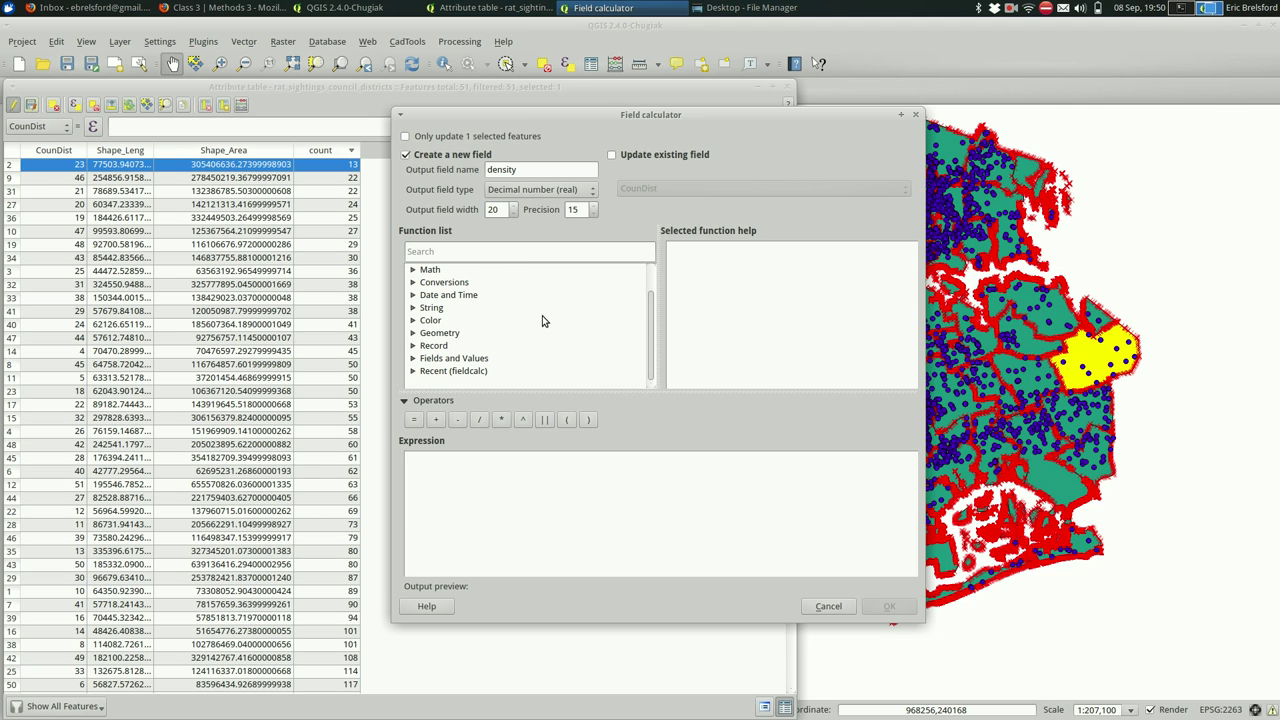
# Step: Build the expression "count" / "Shape_Area", previewing about 1.67e-06
pyautogui.doubleClick(462, 361)
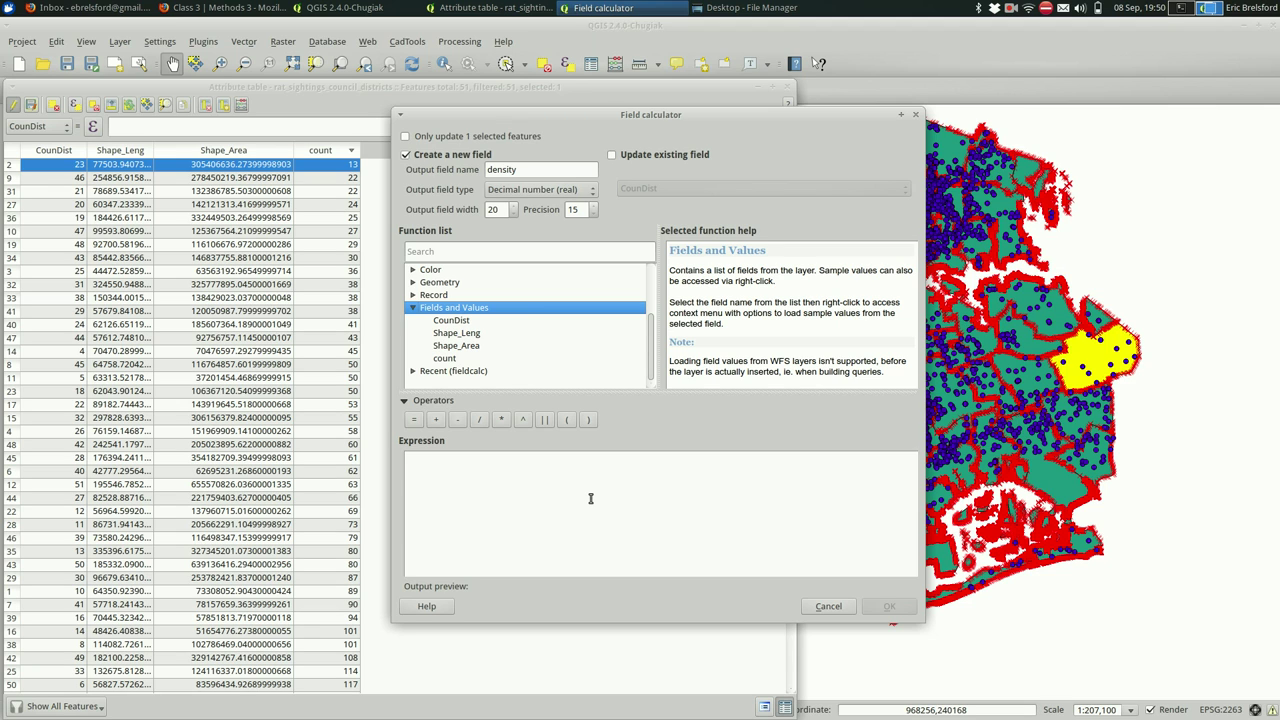
pyautogui.doubleClick(445, 358)
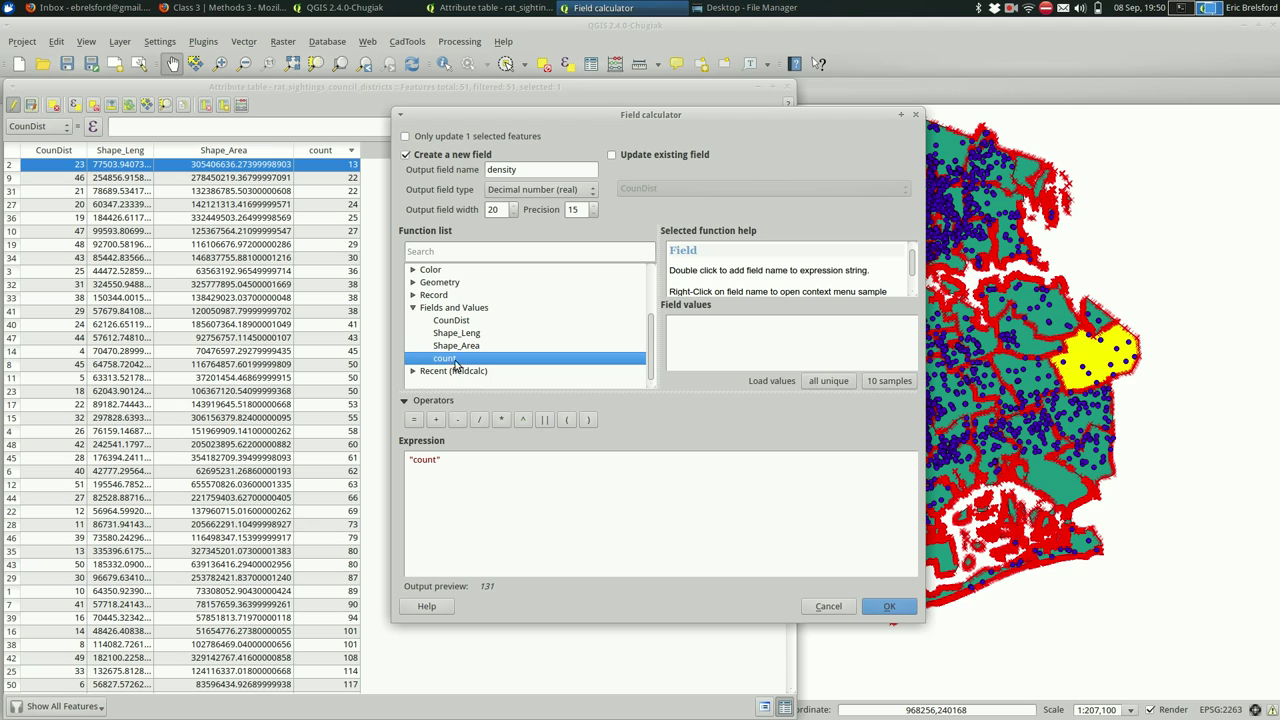
pyautogui.click(479, 419)
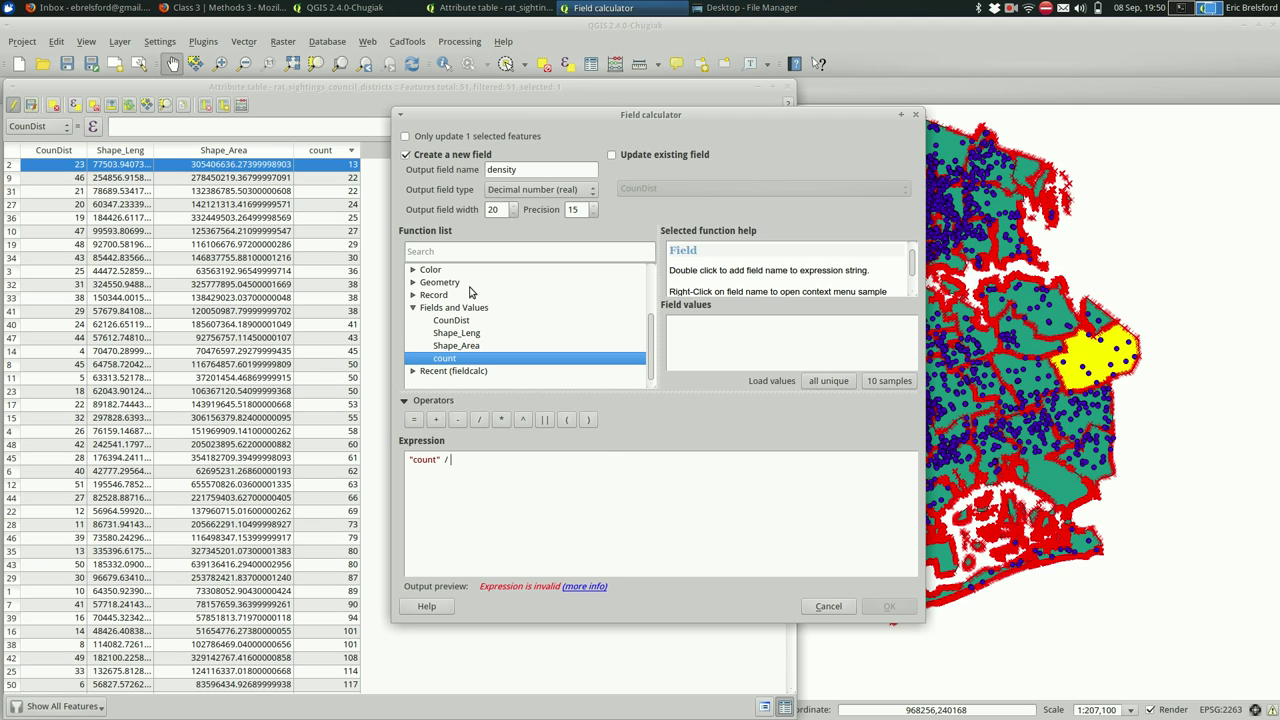
pyautogui.doubleClick(450, 348)
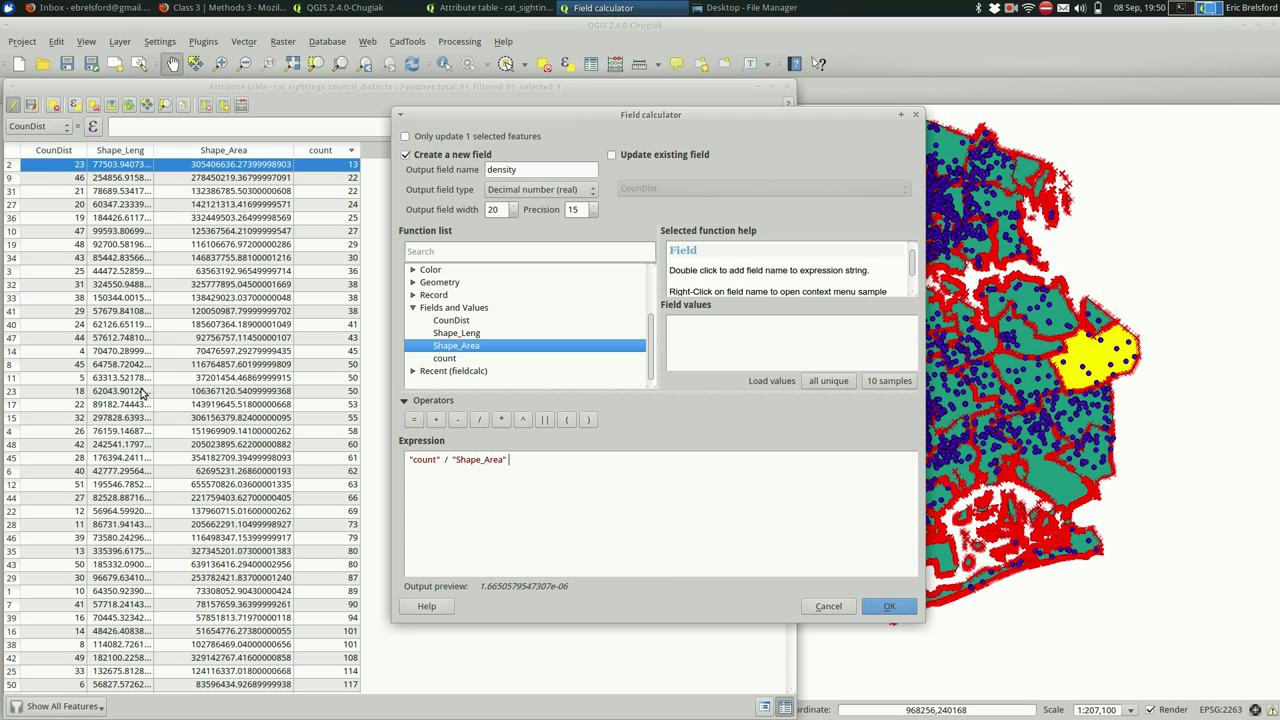
pyautogui.scroll(2, 474, 342)
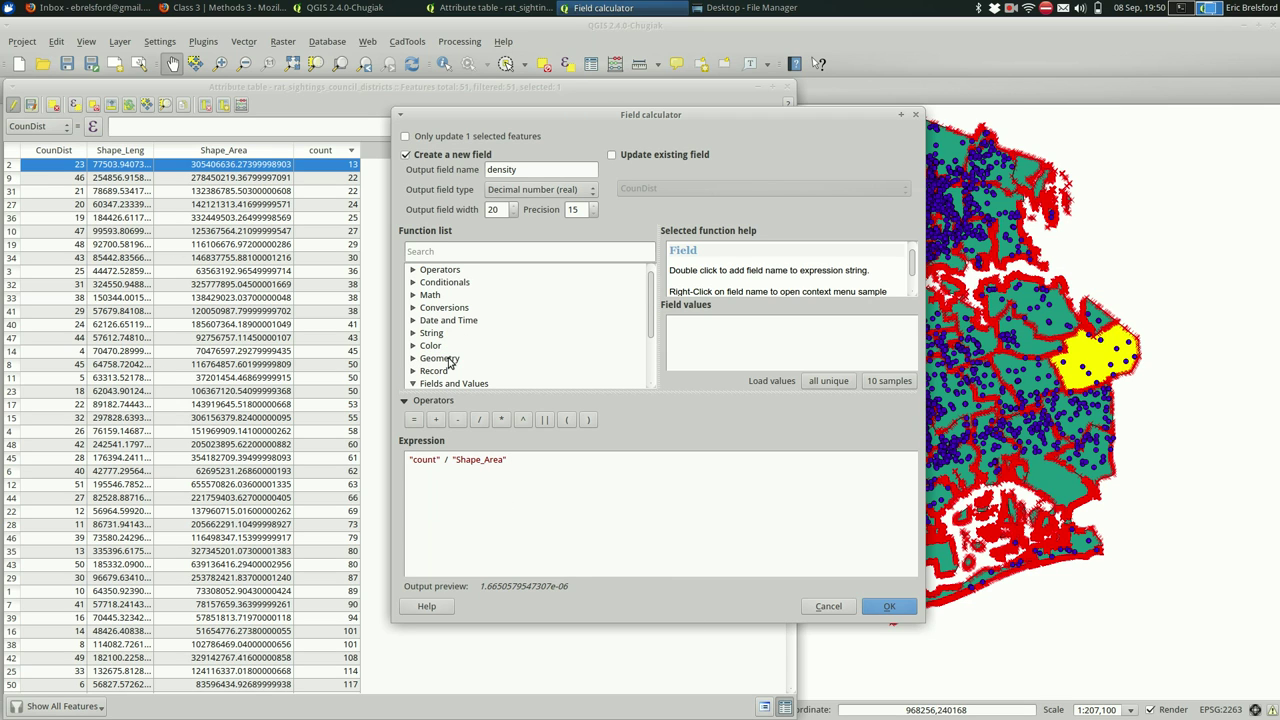
pyautogui.doubleClick(445, 358)
pyautogui.scroll(-1, 450, 362)
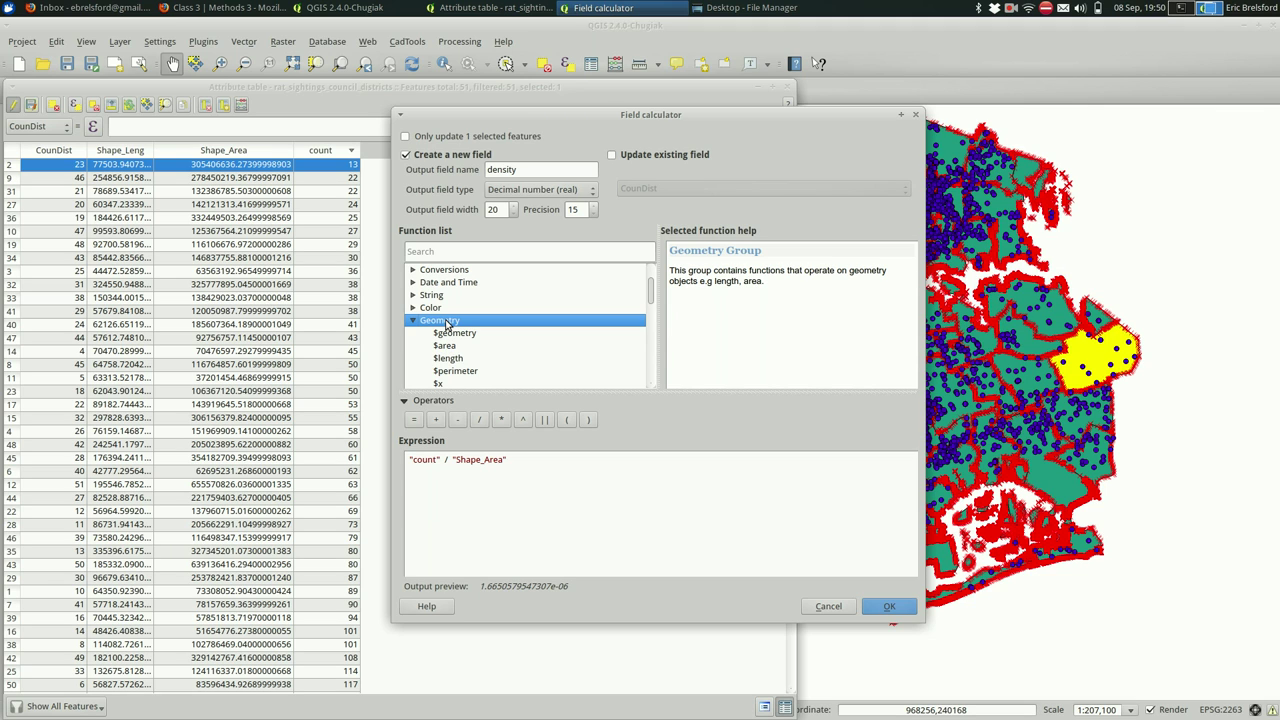
pyautogui.doubleClick(446, 324)
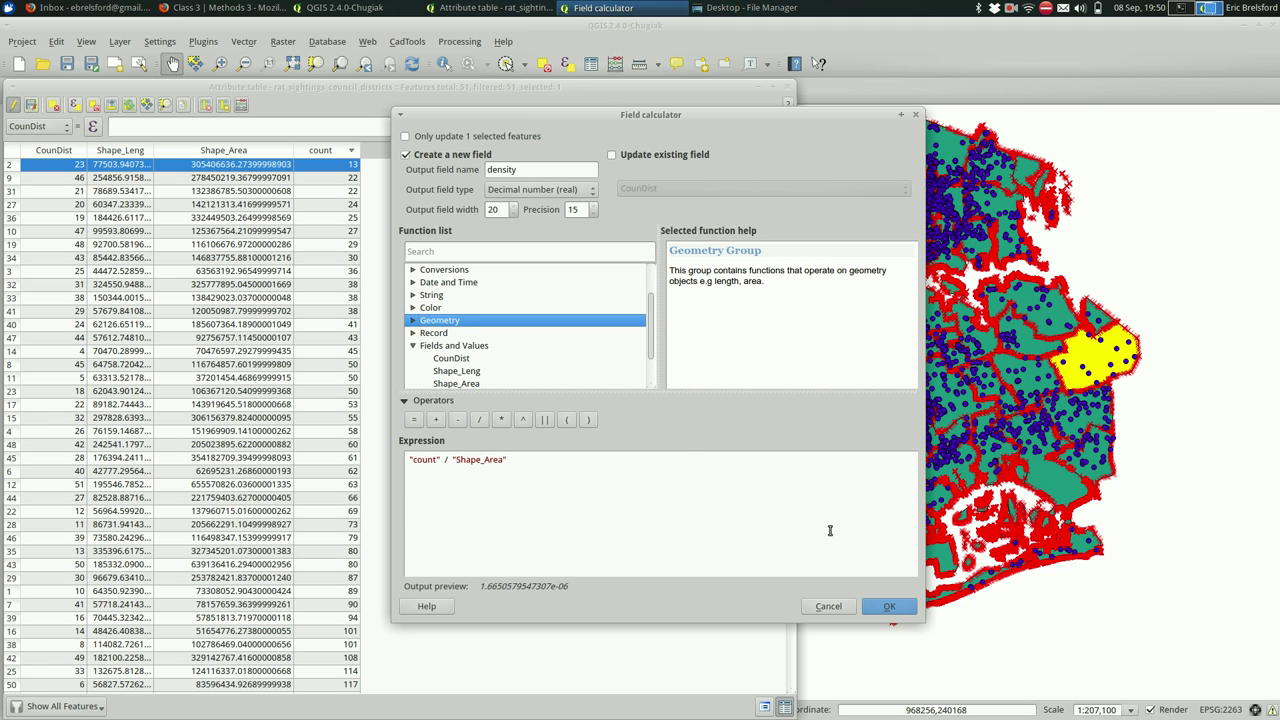
# Step: Calculate the density field for all 51 districts and widen its column to show full values
pyautogui.click(877, 610)
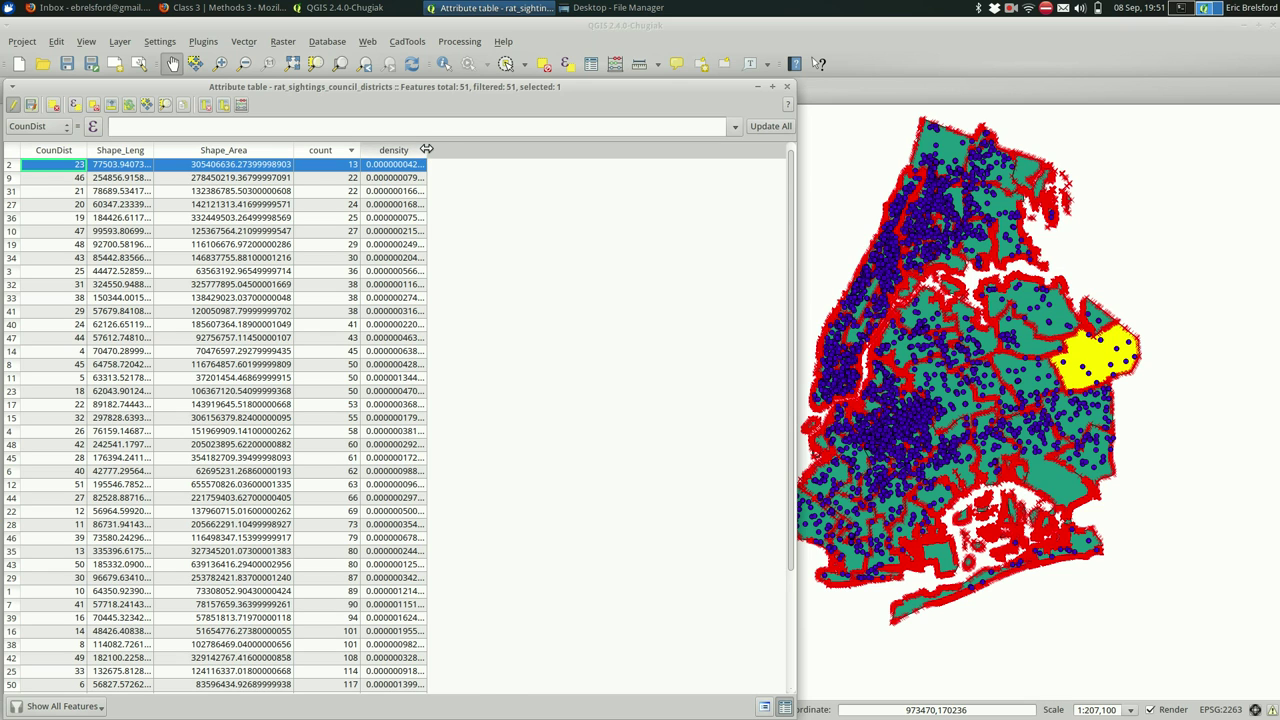
pyautogui.moveTo(427, 149); pyautogui.dragTo(494, 150)
pyautogui.scroll(-3, 512, 322)
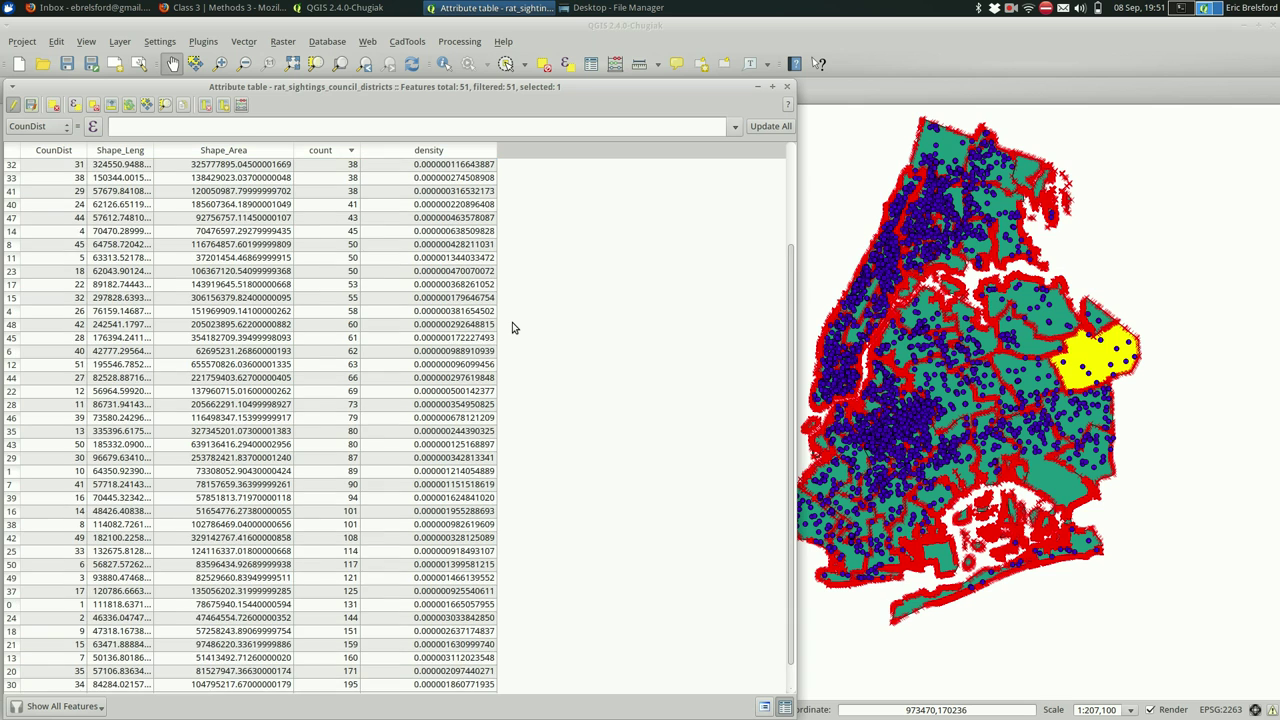
pyautogui.scroll(-1, 512, 328)
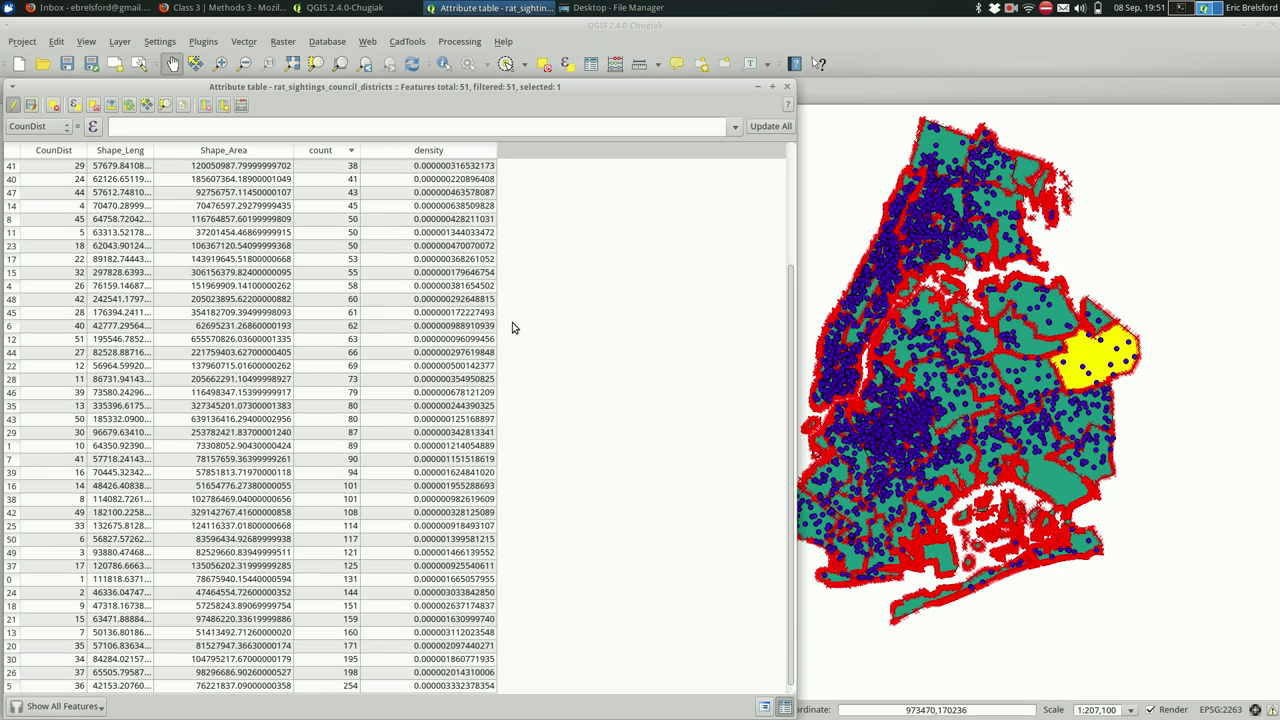
pyautogui.scroll(4, 512, 328)
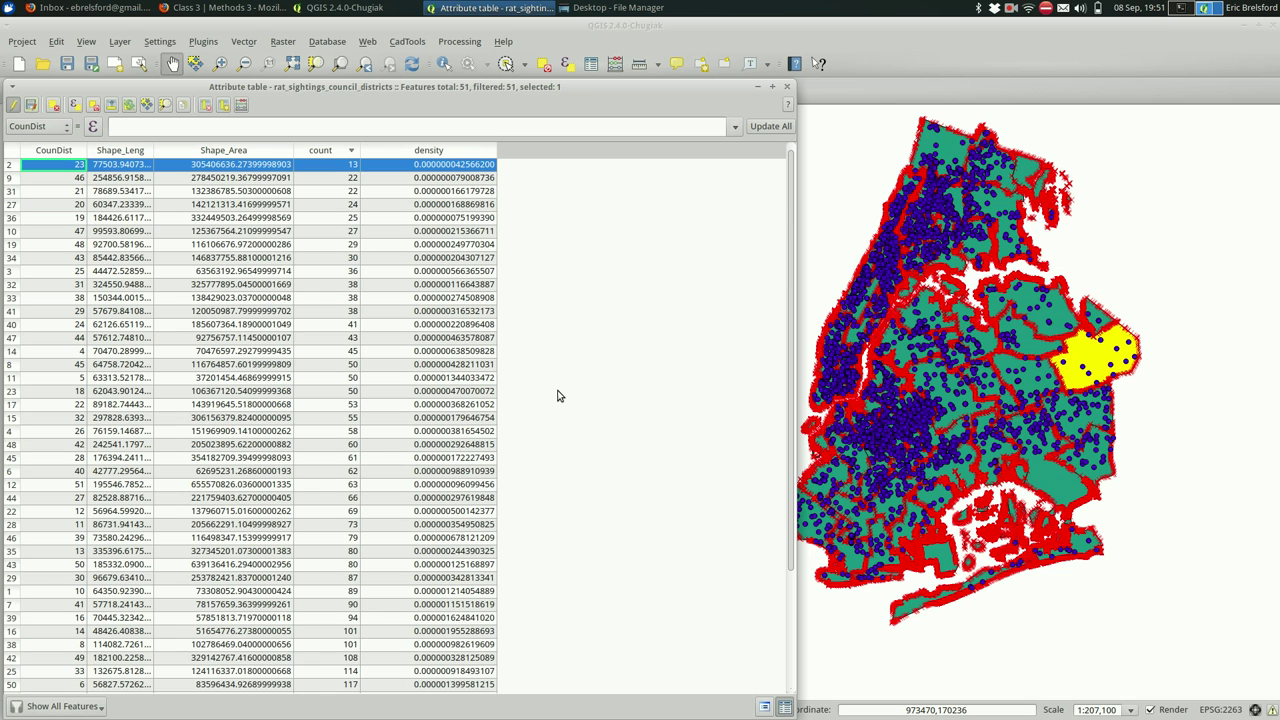
pyautogui.scroll(-4, 558, 396)
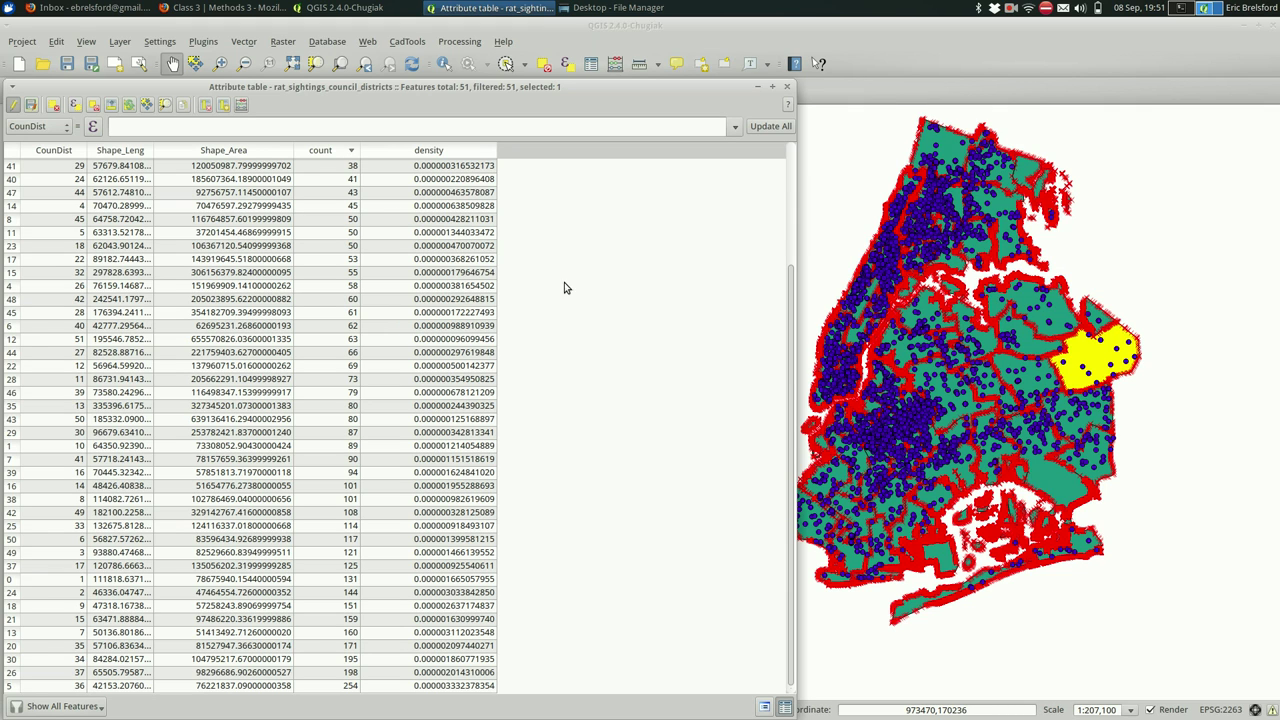
# Step: Sort by density ascending and select the densest district, CounDist 36 (about 3.33e-07)
pyautogui.click(457, 151)
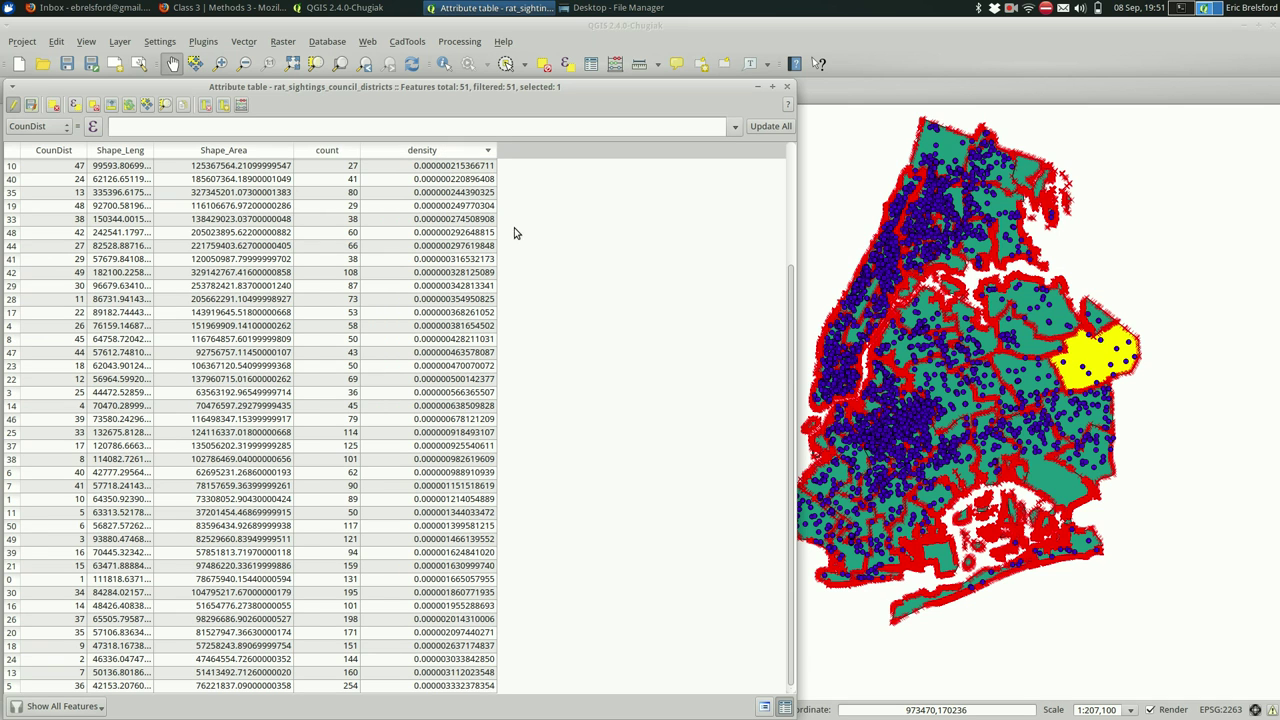
pyautogui.scroll(4, 534, 350)
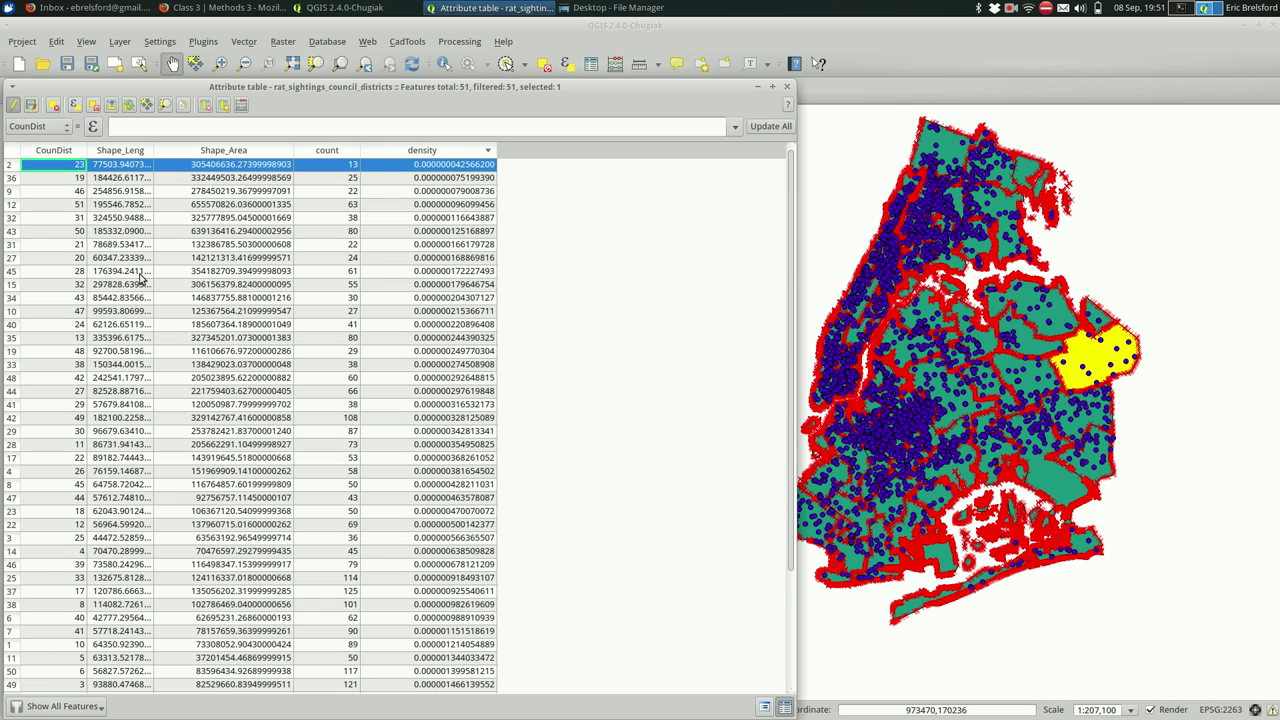
pyautogui.scroll(-4, 142, 280)
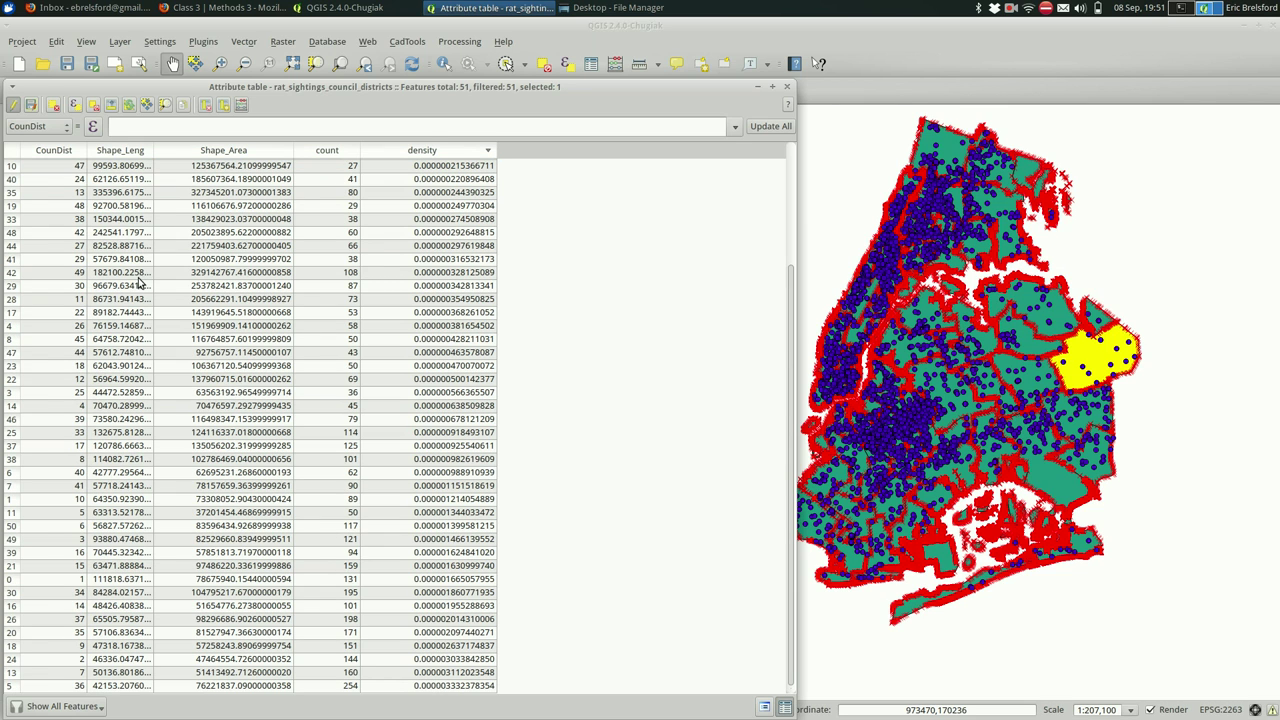
pyautogui.click(10, 685)
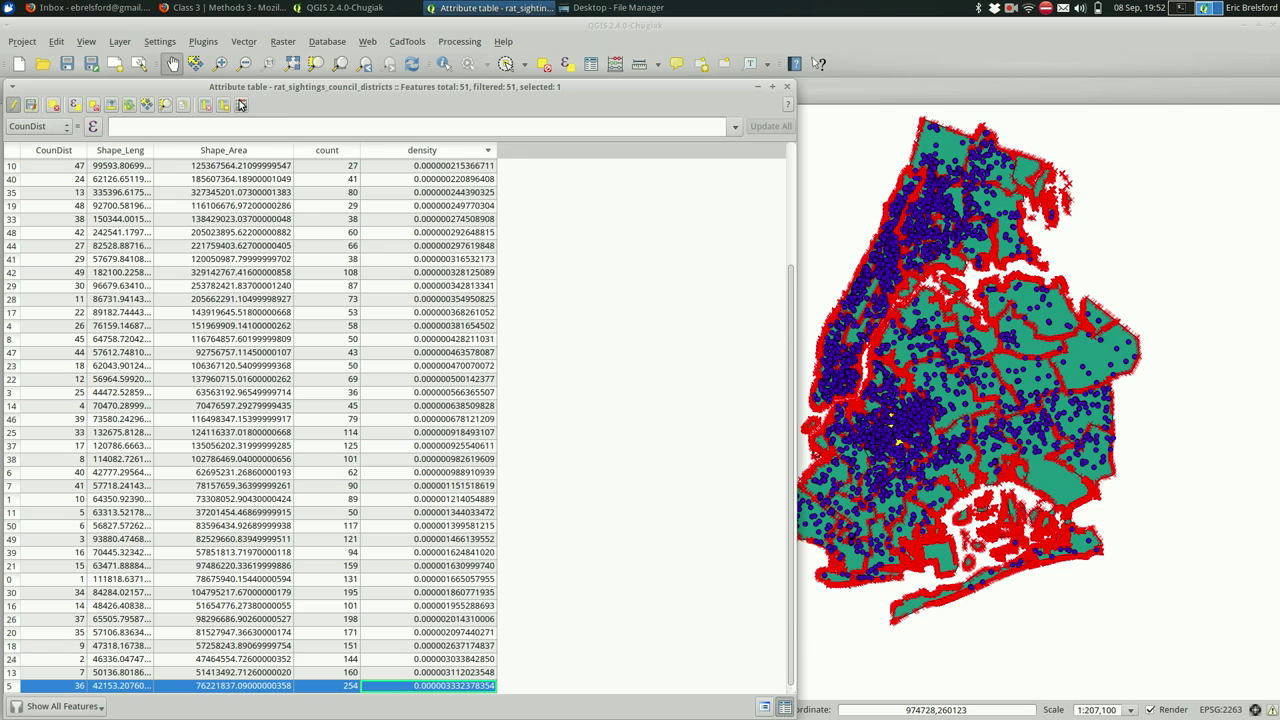
# Step: Close the field calculator unused, then end editing and save the density edits to rat_sightings_council_districts
pyautogui.click(241, 104)
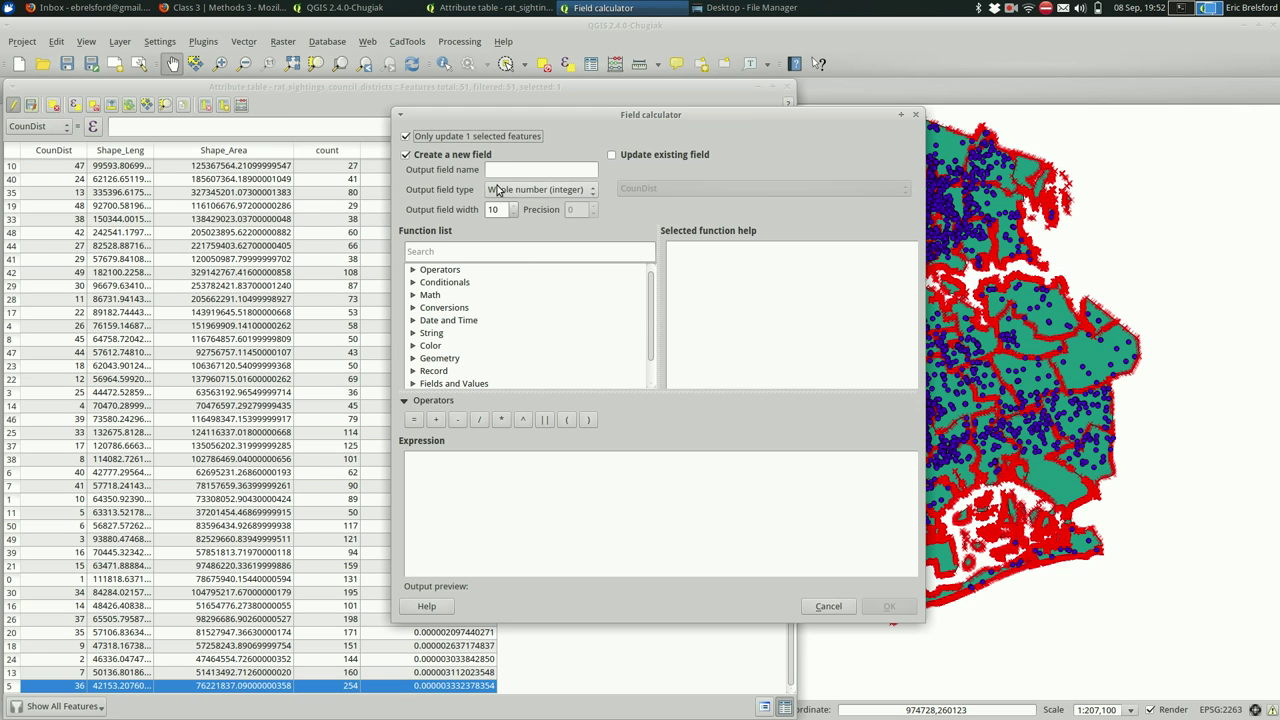
pyautogui.click(472, 136)
pyautogui.click(915, 115)
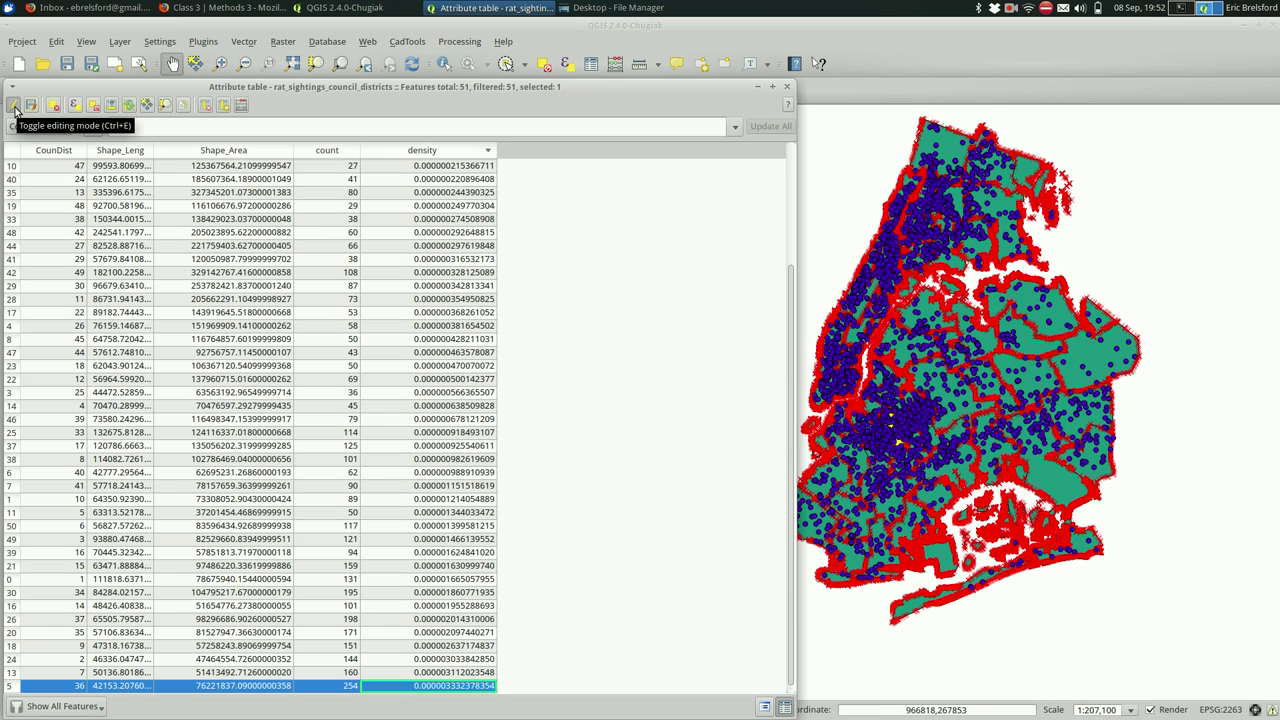
pyautogui.click(14, 106)
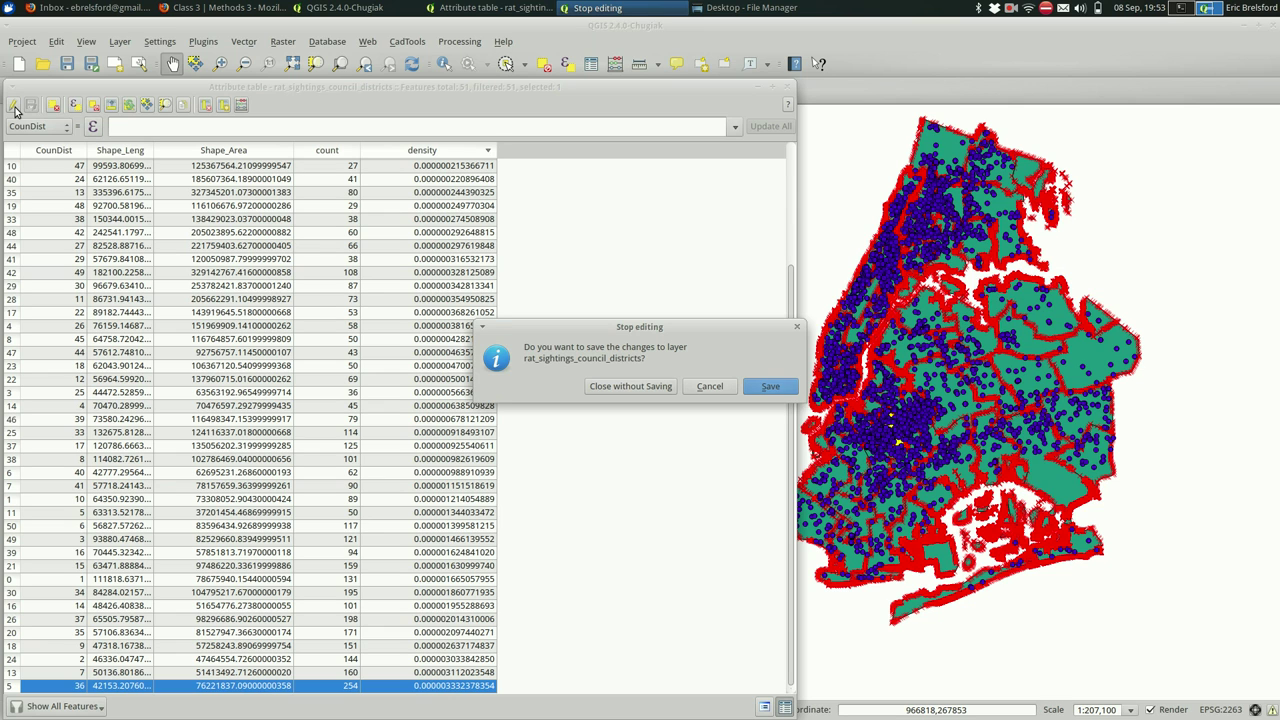
pyautogui.press('Return')
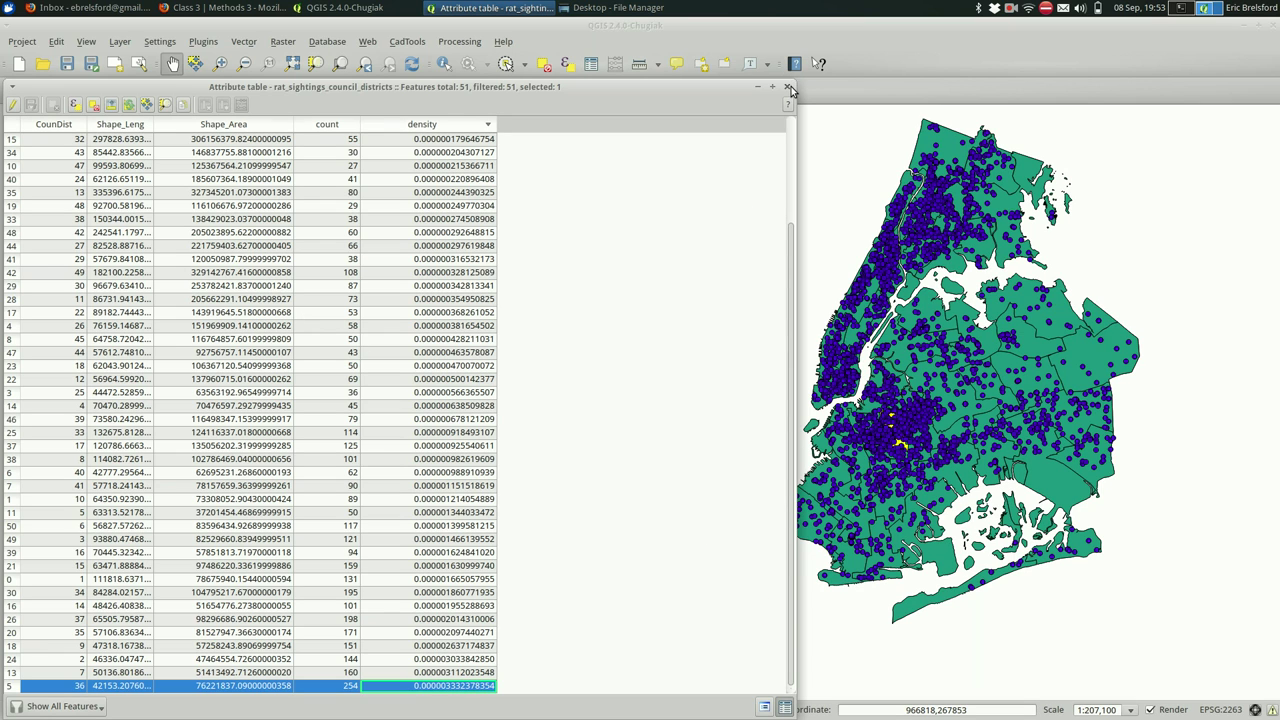
# Step: Give the districts layer a Graduated style on density using Natural Breaks (Jenks)
pyautogui.click(789, 89)
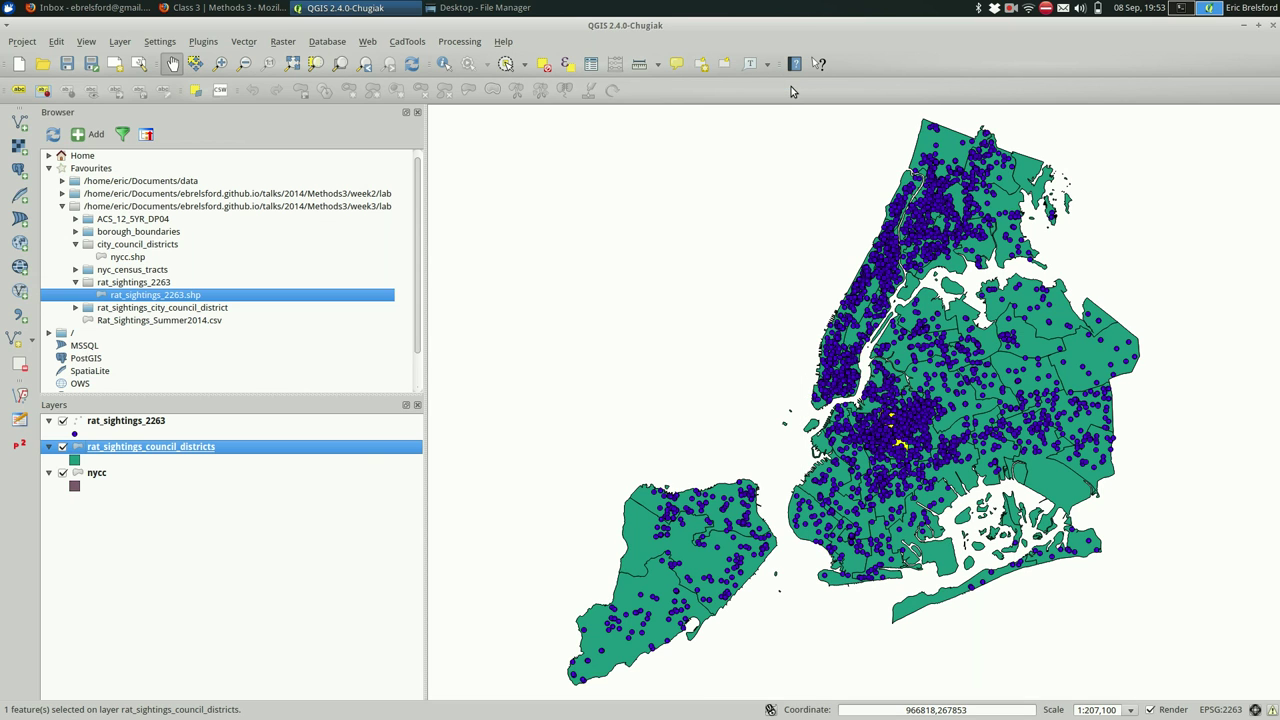
pyautogui.doubleClick(247, 451)
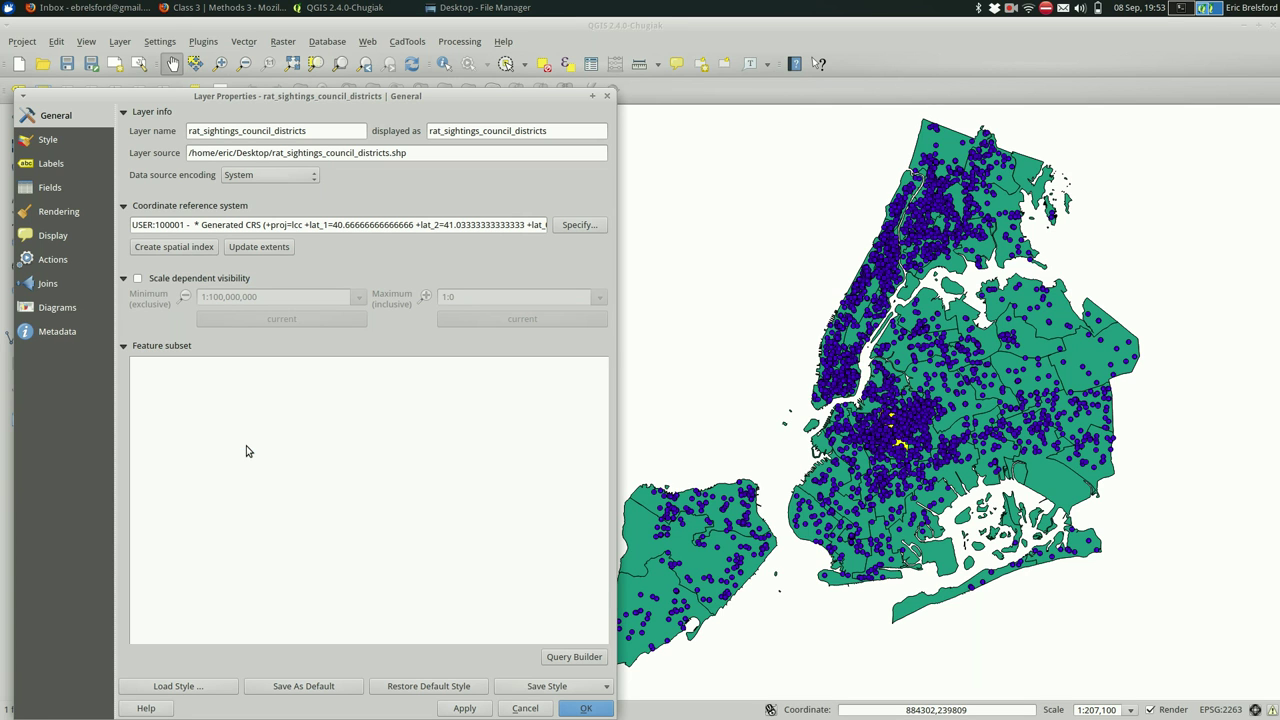
pyautogui.click(50, 140)
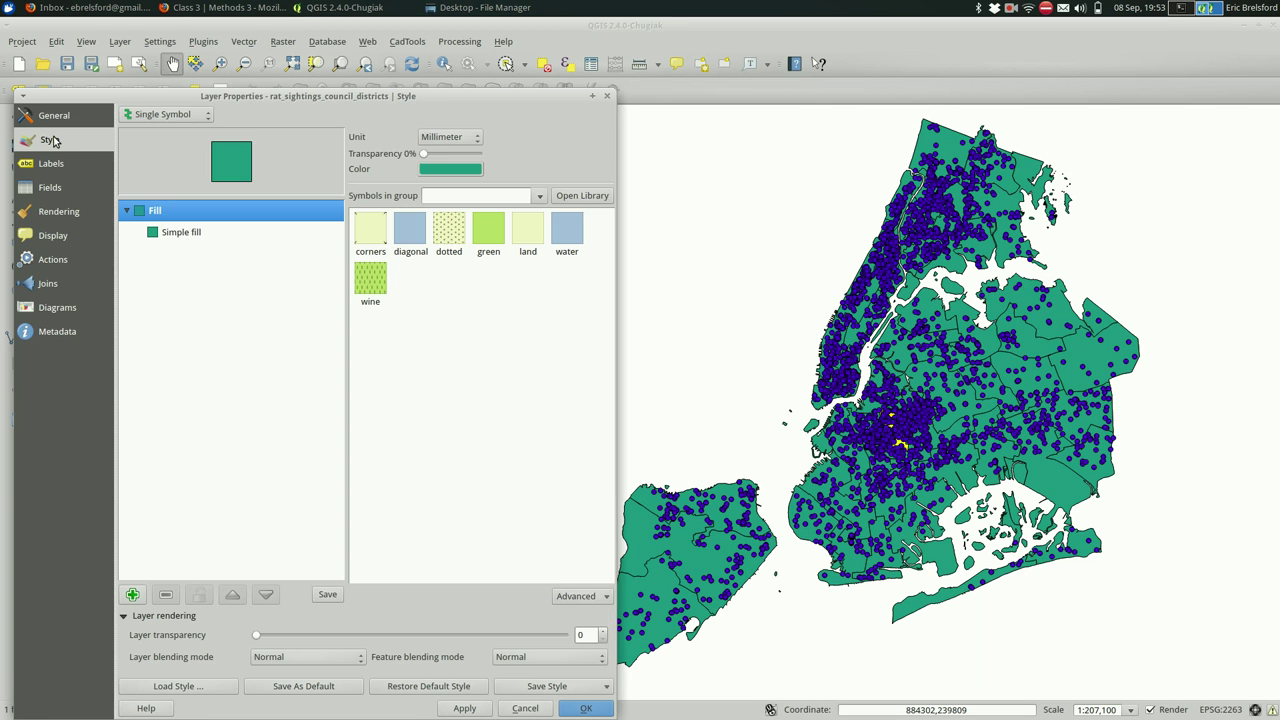
pyautogui.click(195, 124)
pyautogui.click(195, 142)
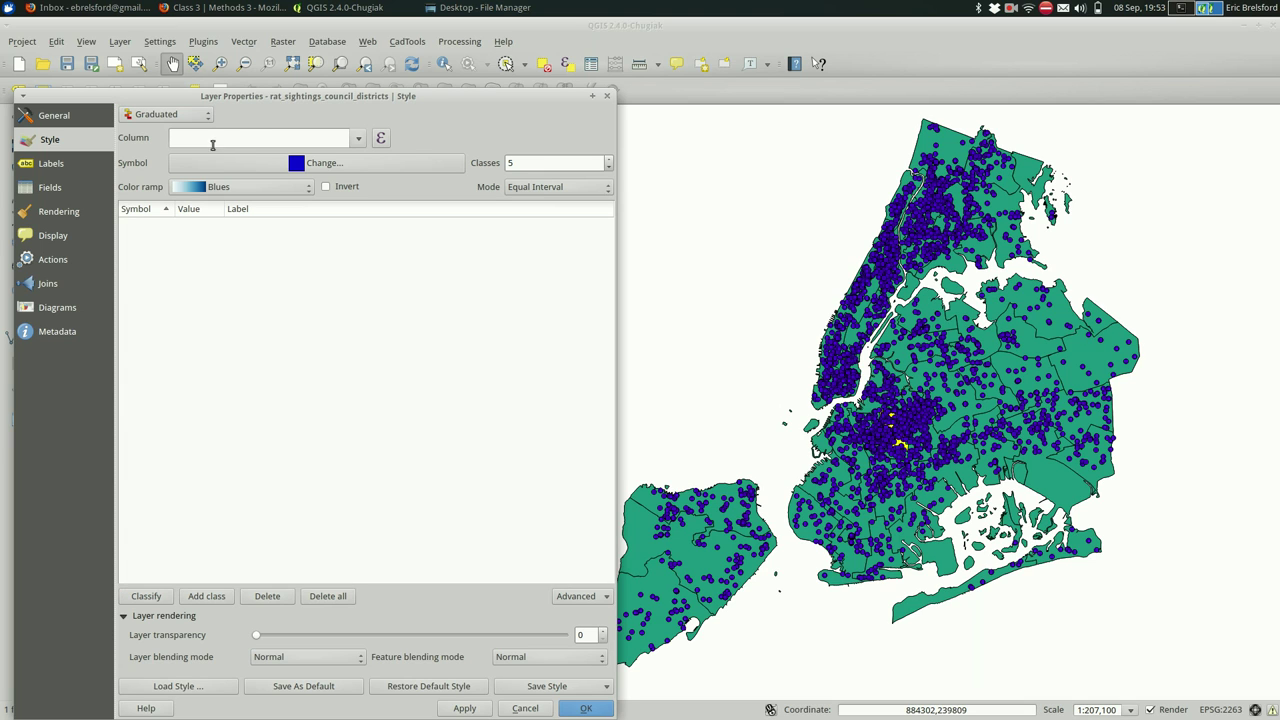
pyautogui.click(264, 140)
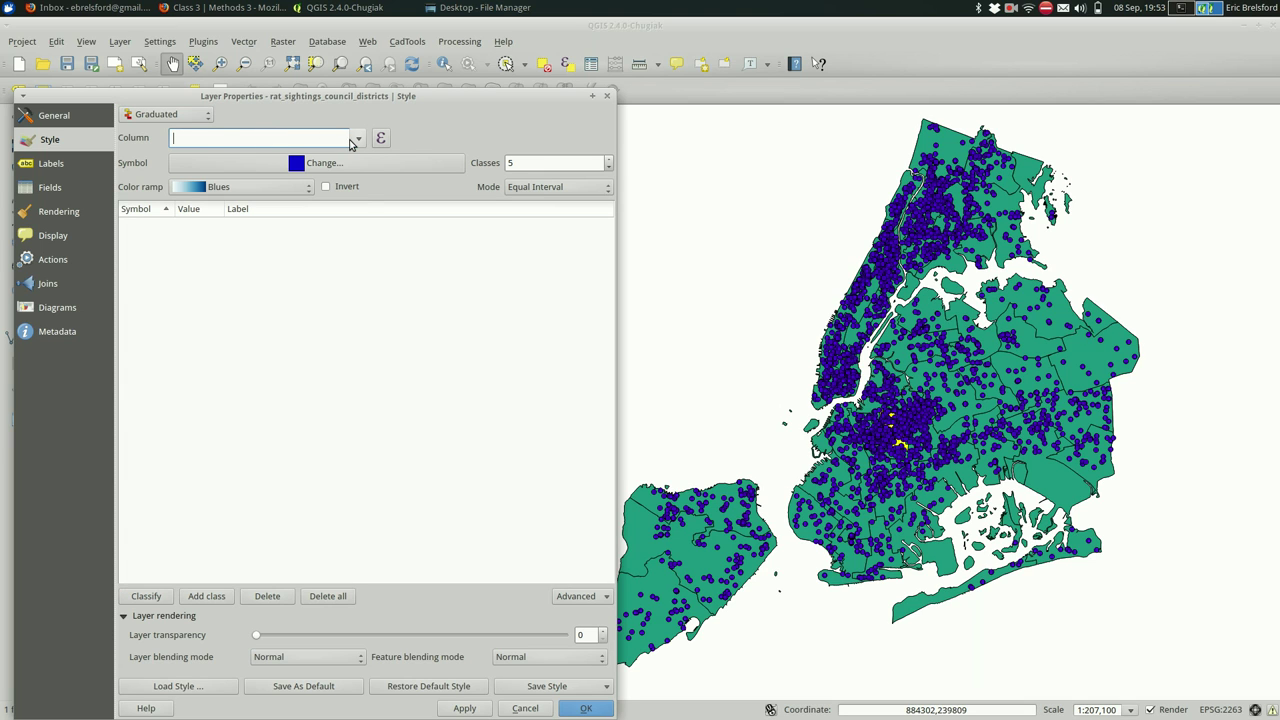
pyautogui.click(357, 139)
pyautogui.click(335, 203)
pyautogui.click(517, 190)
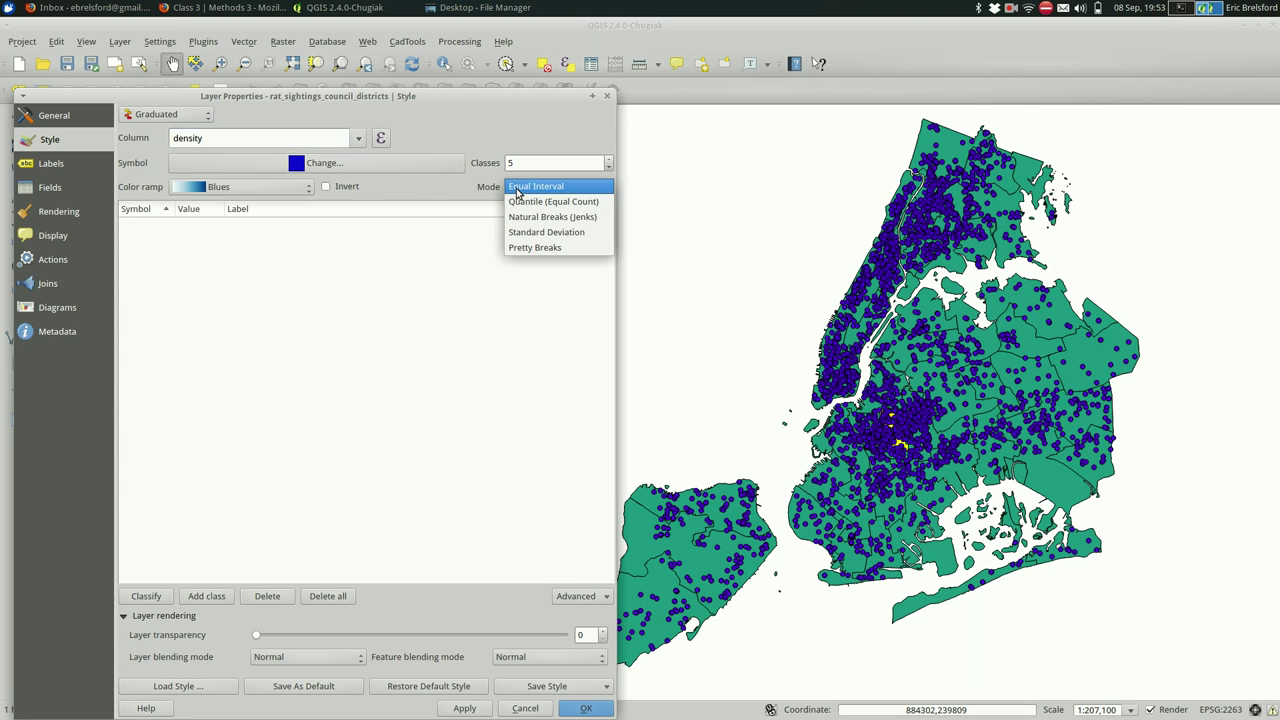
pyautogui.click(533, 217)
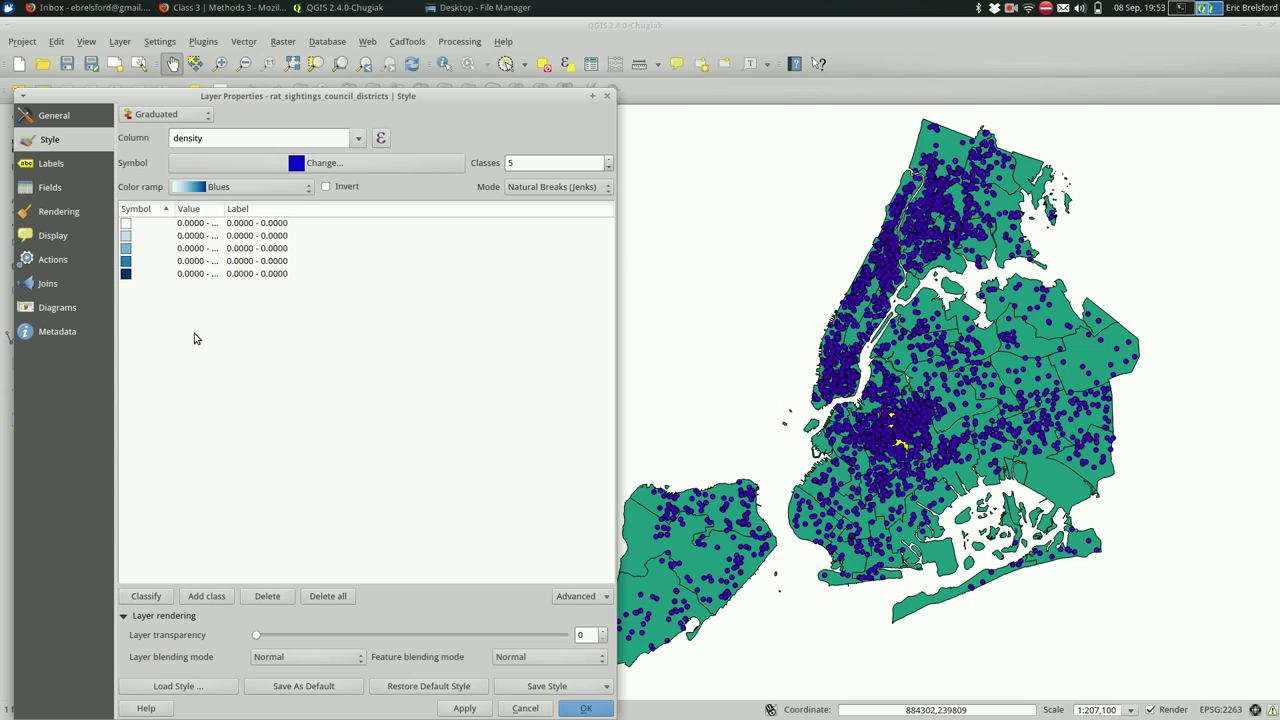
# Step: Apply the five-class blue style, hide the rat_sightings_2263 points, and clear the district selection
pyautogui.click(460, 708)
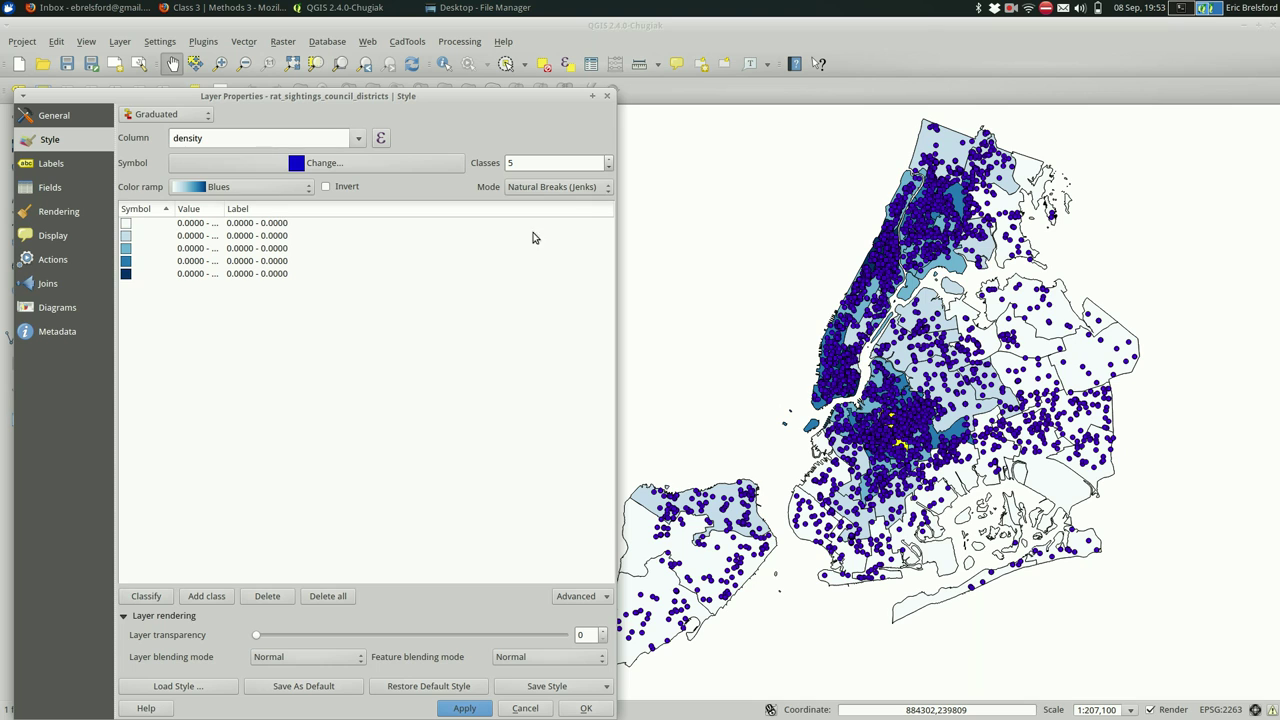
pyautogui.click(586, 708)
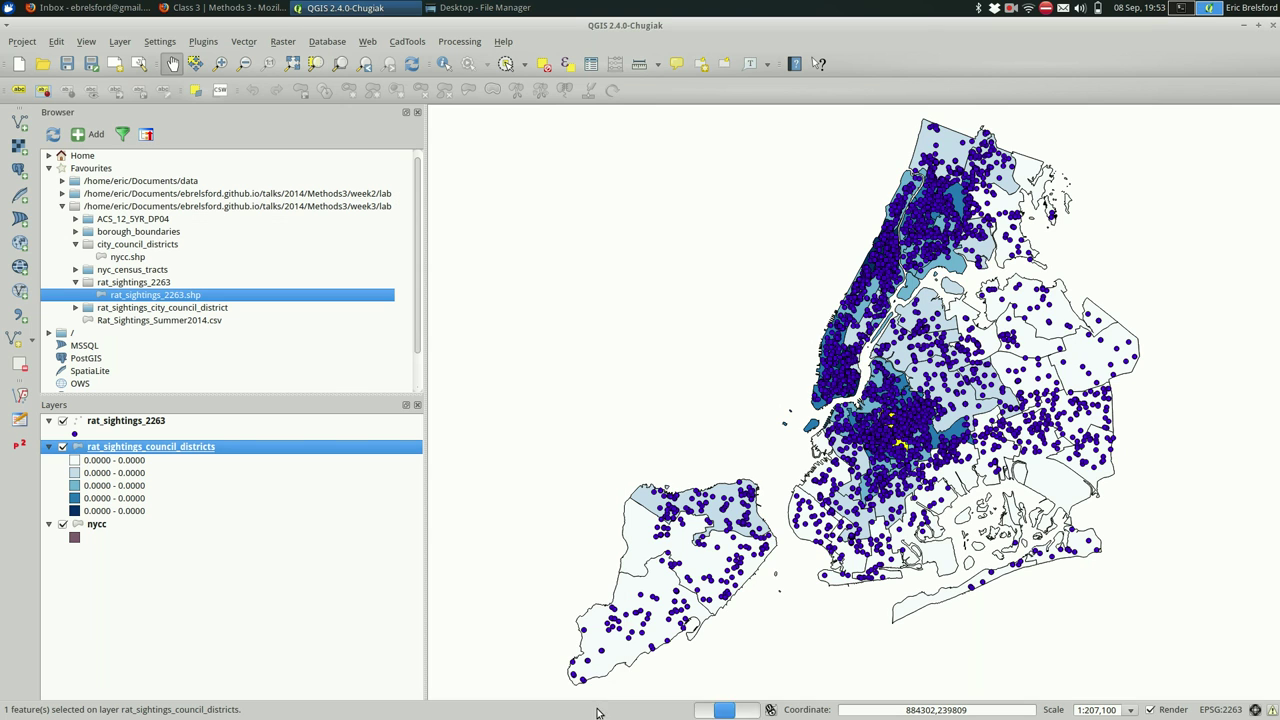
pyautogui.click(64, 421)
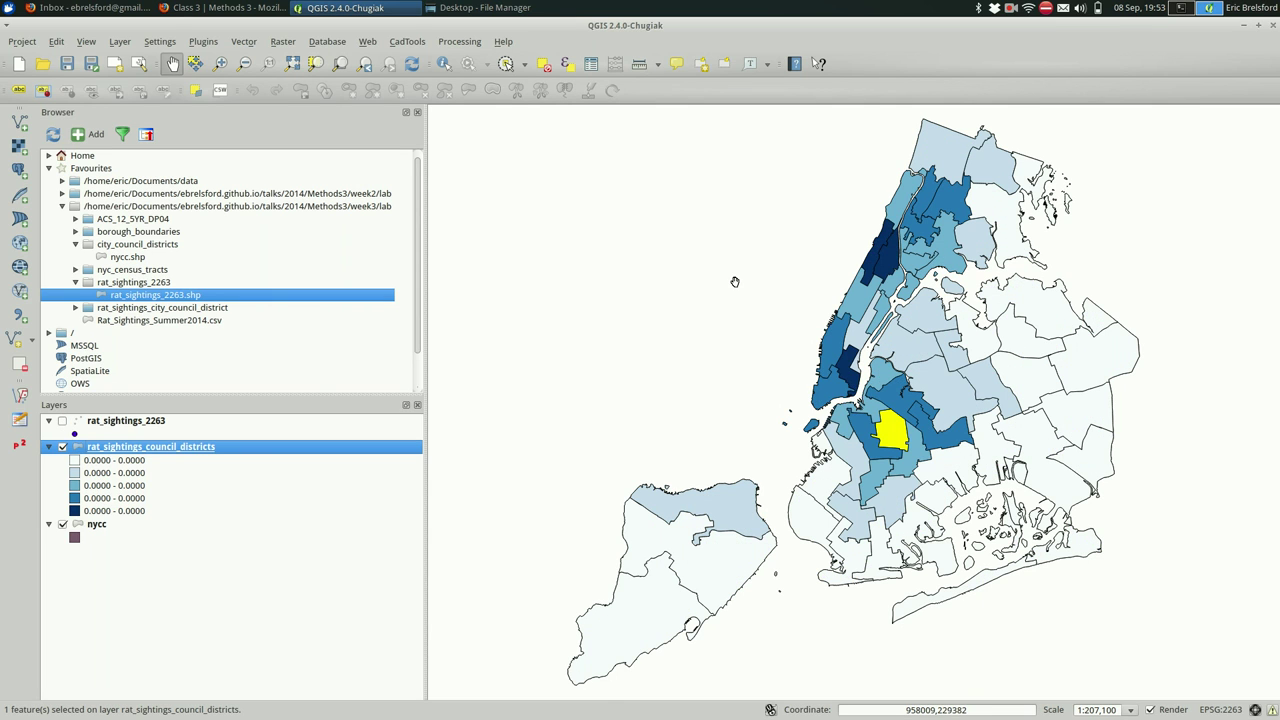
pyautogui.click(544, 64)
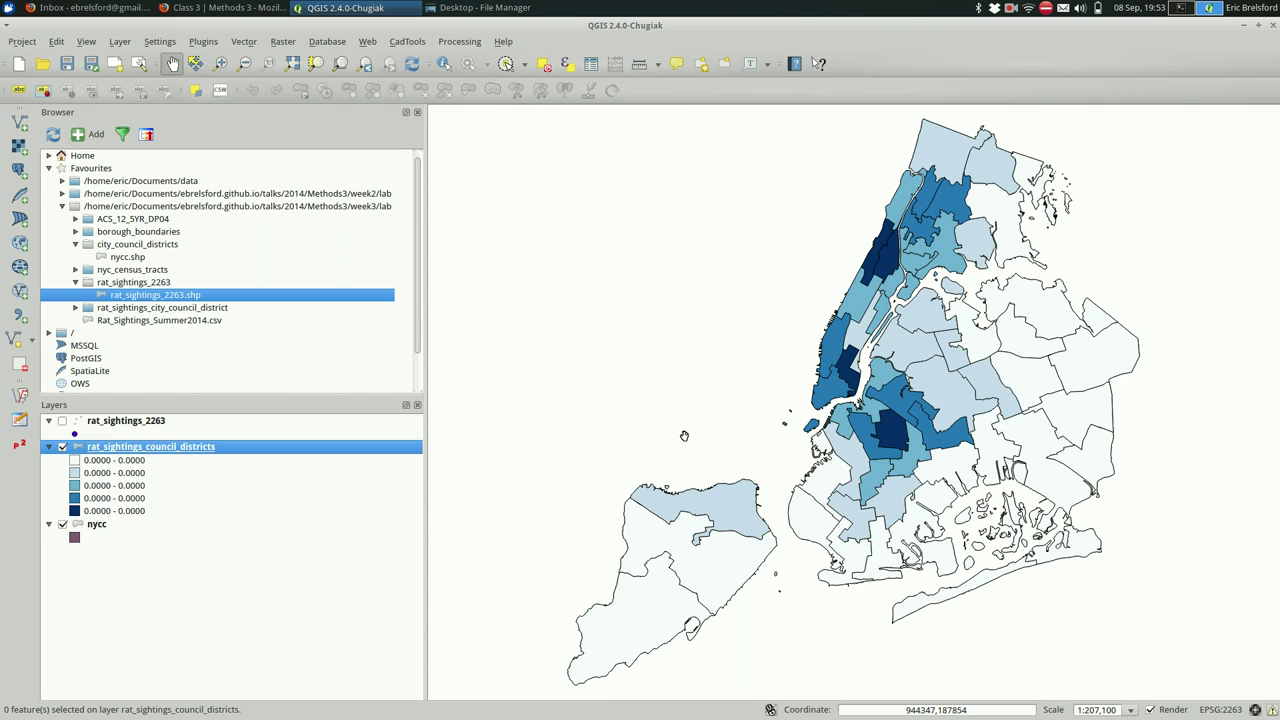
# Step: Reopen the council districts style settings and blank the legend labels of classes 2, 3 and 4
pyautogui.doubleClick(283, 452)
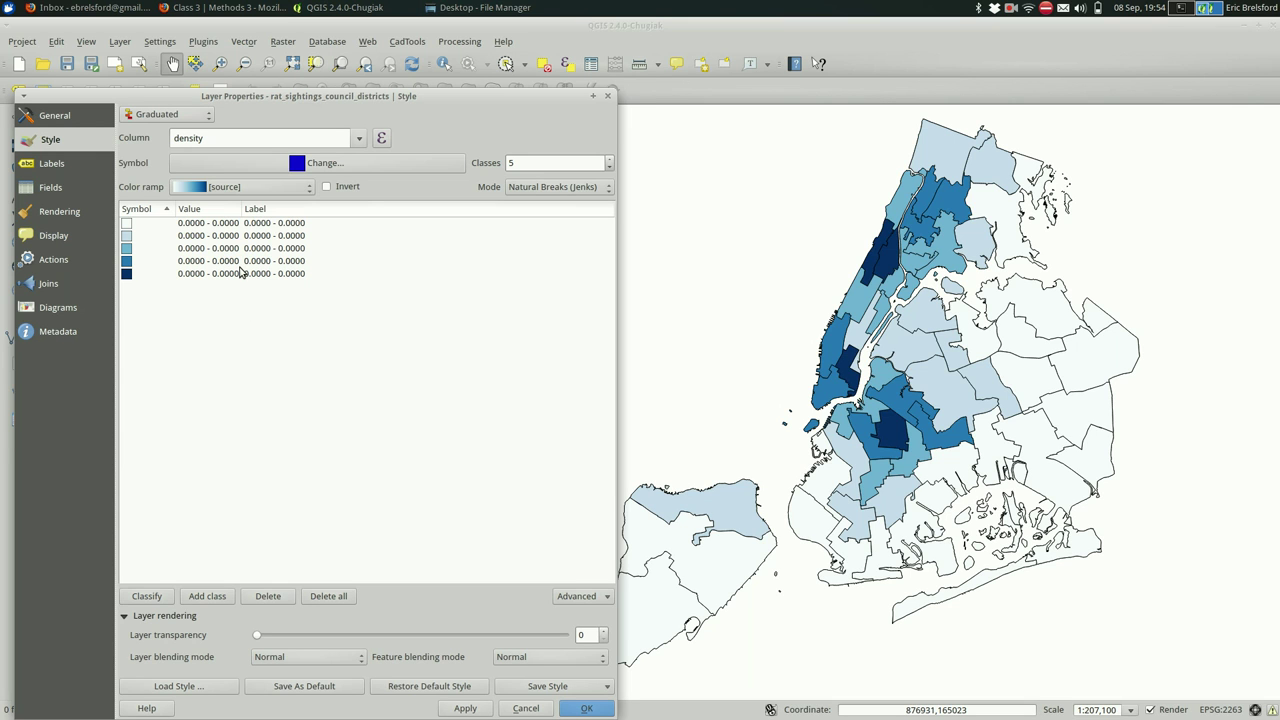
pyautogui.moveTo(241, 209); pyautogui.dragTo(295, 212)
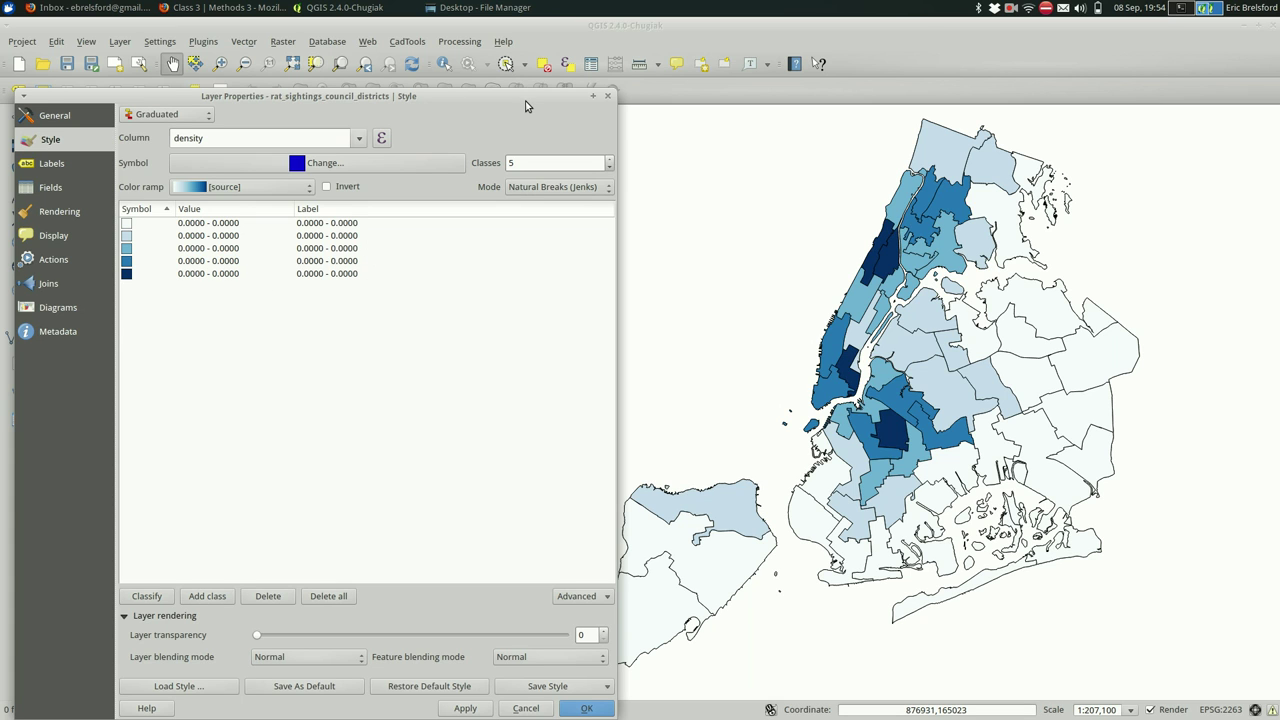
pyautogui.moveTo(524, 104)
pyautogui.mouseDown()
pyautogui.moveTo(525, 404)
pyautogui.moveTo(532, 90)
pyautogui.mouseUp()
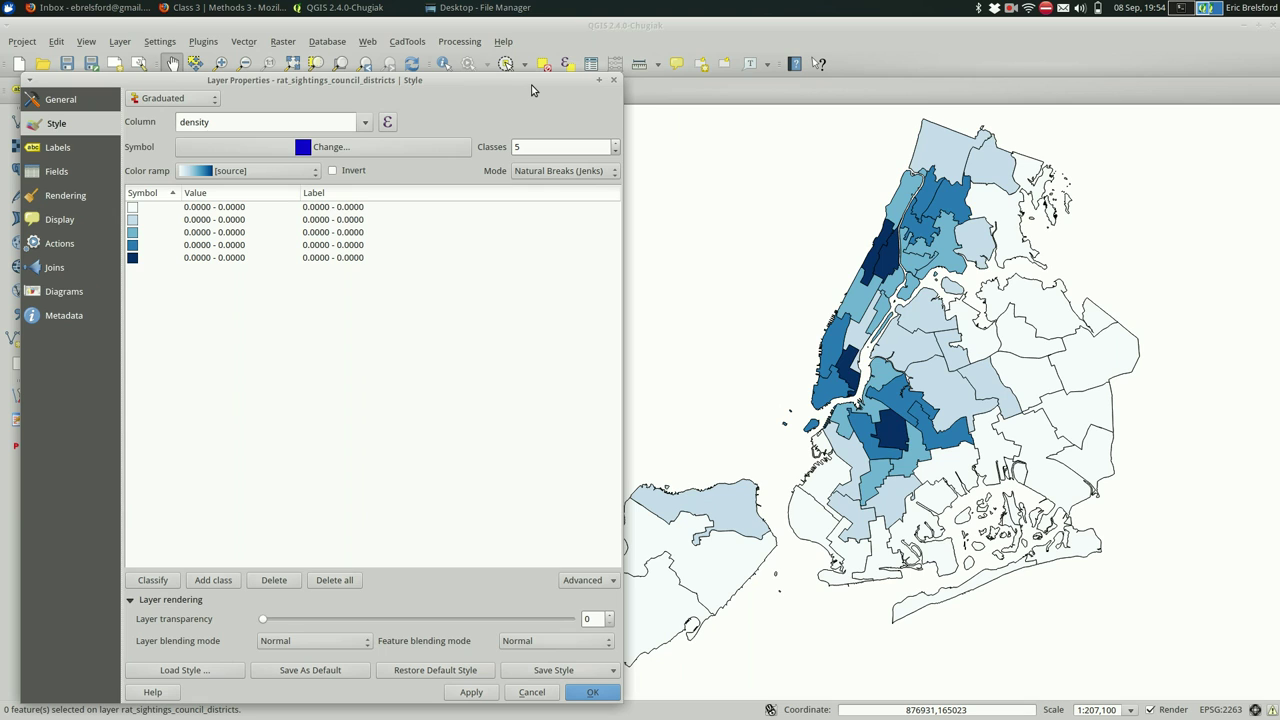
pyautogui.doubleClick(384, 215)
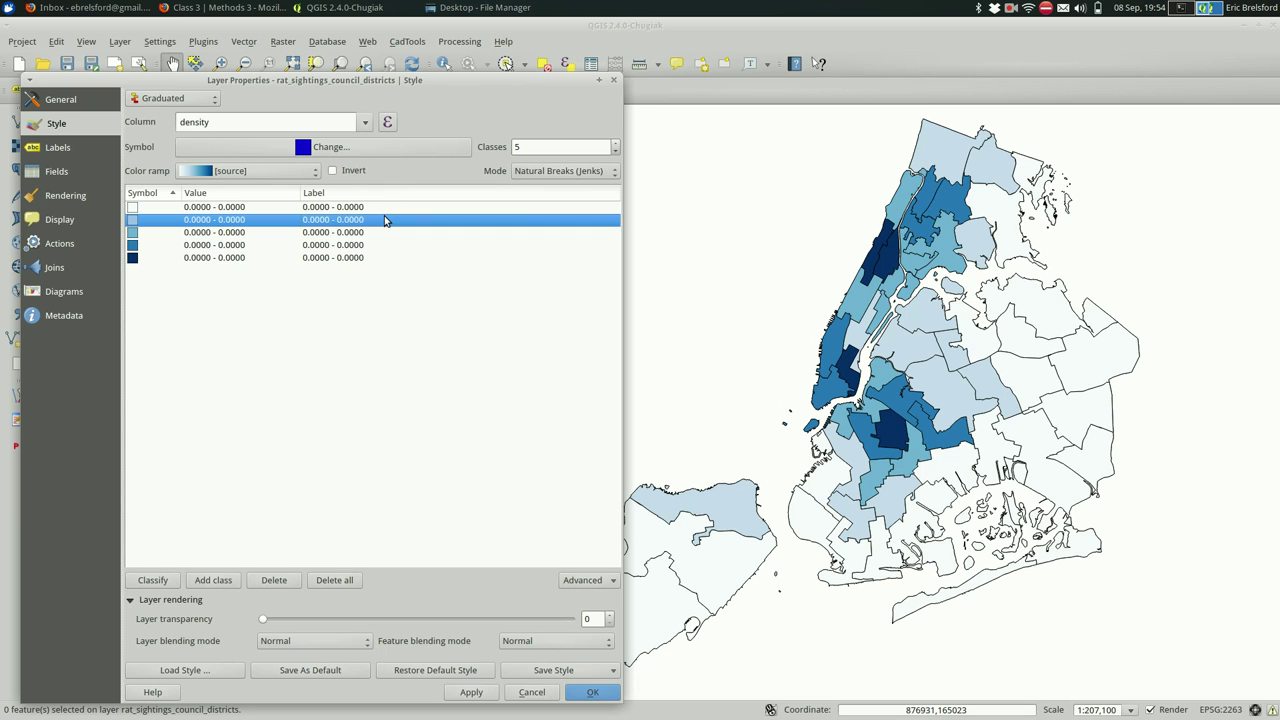
pyautogui.press('BackSpace')
pyautogui.press('BackSpace')
pyautogui.press('BackSpace')
pyautogui.press('BackSpace')
pyautogui.press('BackSpace')
pyautogui.press('BackSpace')
pyautogui.press('BackSpace')
pyautogui.press('BackSpace')
pyautogui.press('BackSpace')
pyautogui.press('BackSpace')
pyautogui.press('BackSpace')
pyautogui.press('BackSpace')
pyautogui.press('BackSpace')
pyautogui.press('BackSpace')
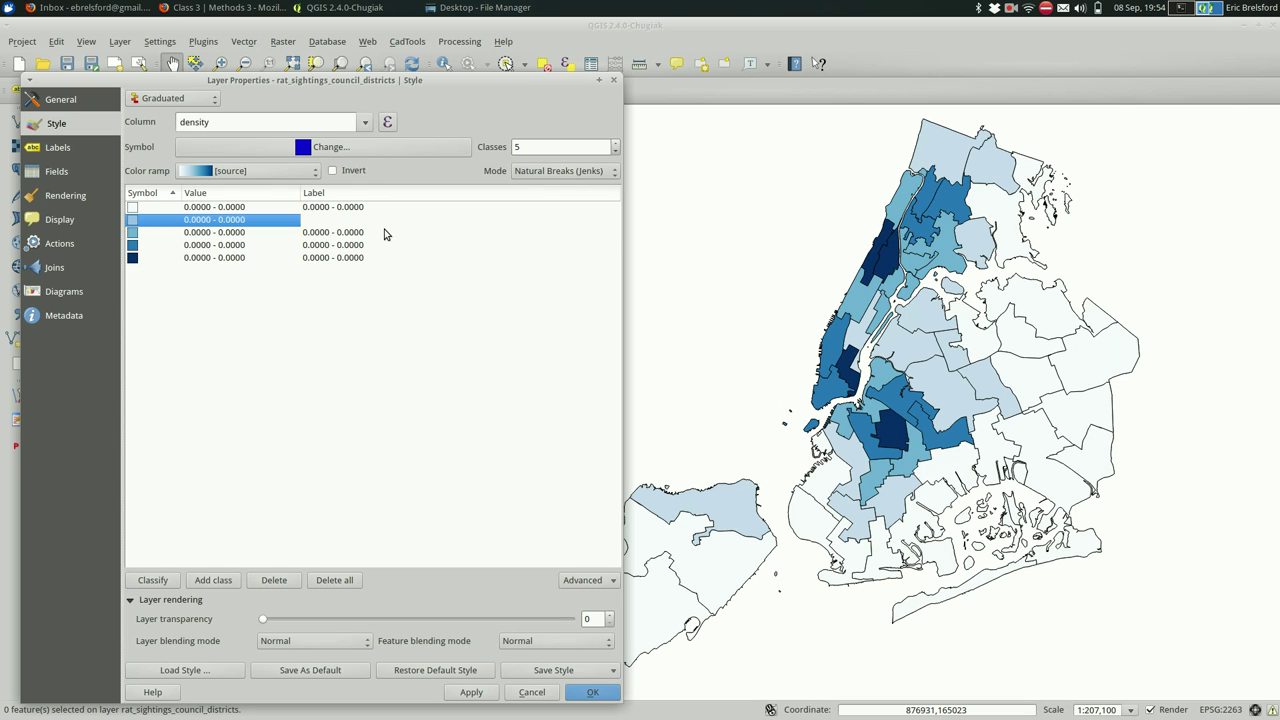
pyautogui.doubleClick(385, 230)
pyautogui.doubleClick(385, 230)
pyautogui.hotkey('ctrl', 'a')
pyautogui.press('BackSpace')
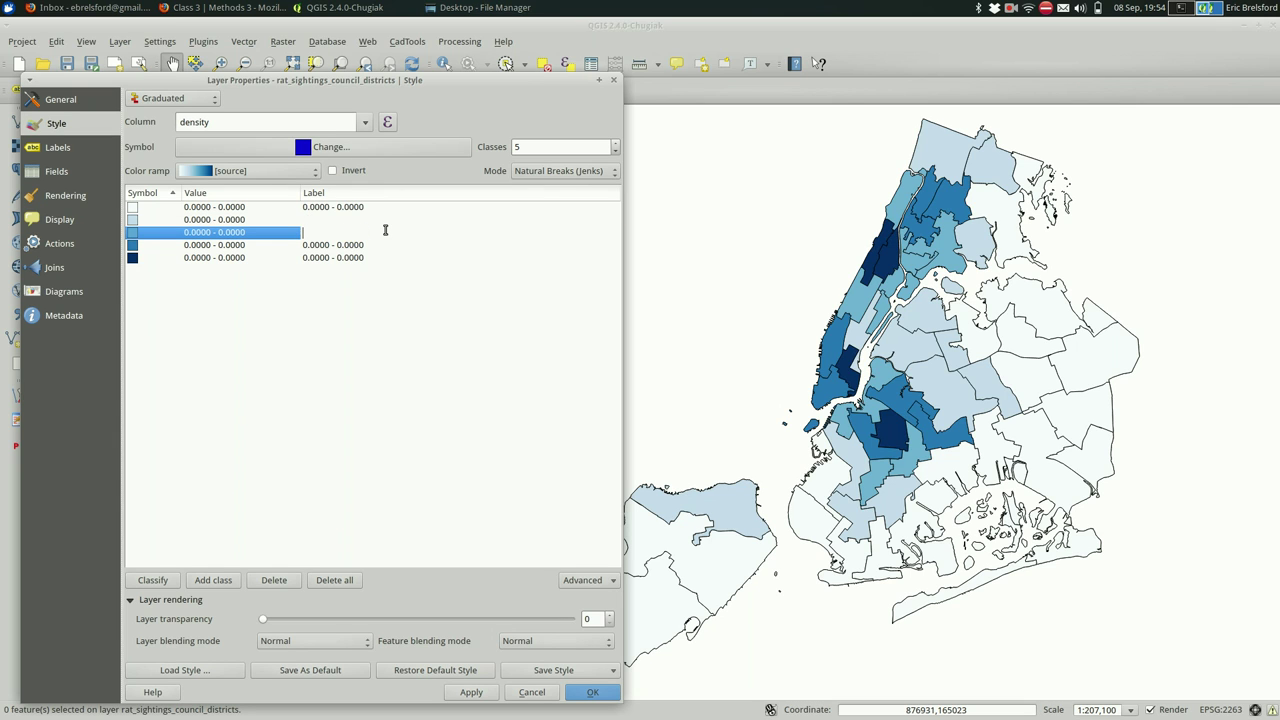
pyautogui.doubleClick(375, 244)
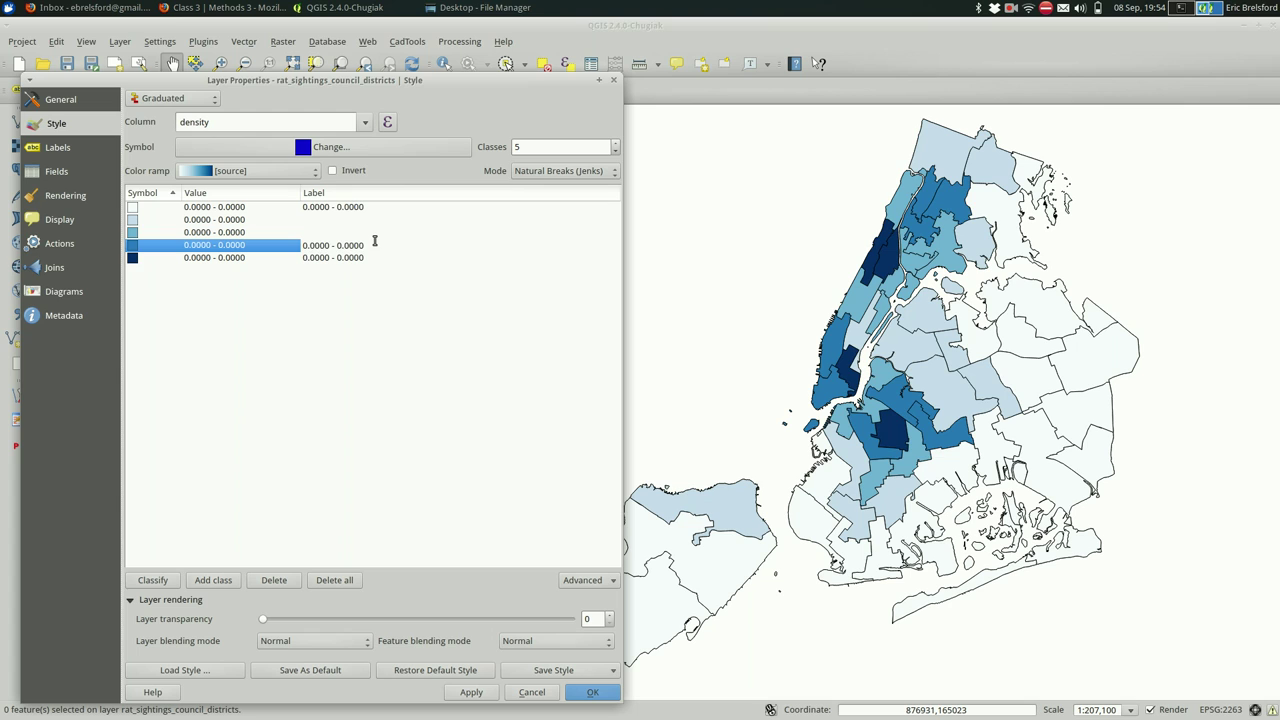
pyautogui.hotkey('ctrl', 'a')
# Step: Label the darkest class 'Most dense' and the lightest 'Least dense', then apply and close
pyautogui.doubleClick(362, 259)
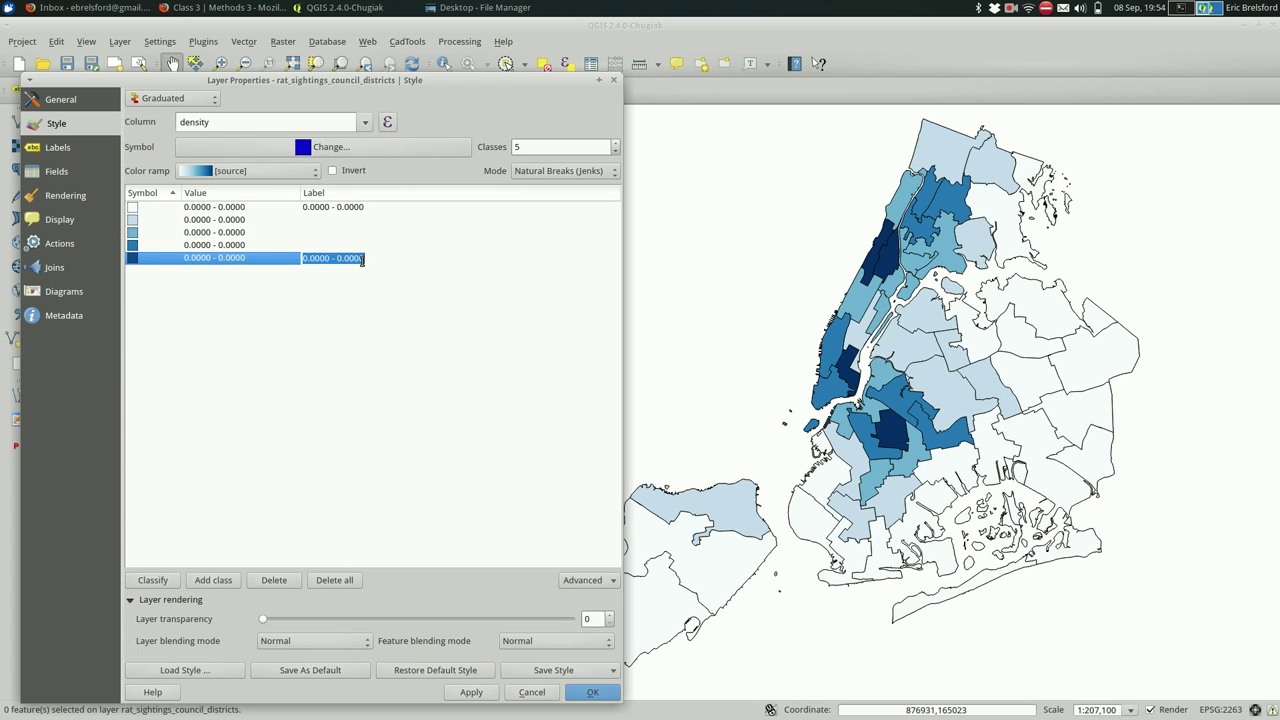
pyautogui.hotkey('ctrl', 'a')
pyautogui.press('BackSpace')
pyautogui.write('Most dense')
pyautogui.doubleClick(364, 210)
pyautogui.click(365, 210)
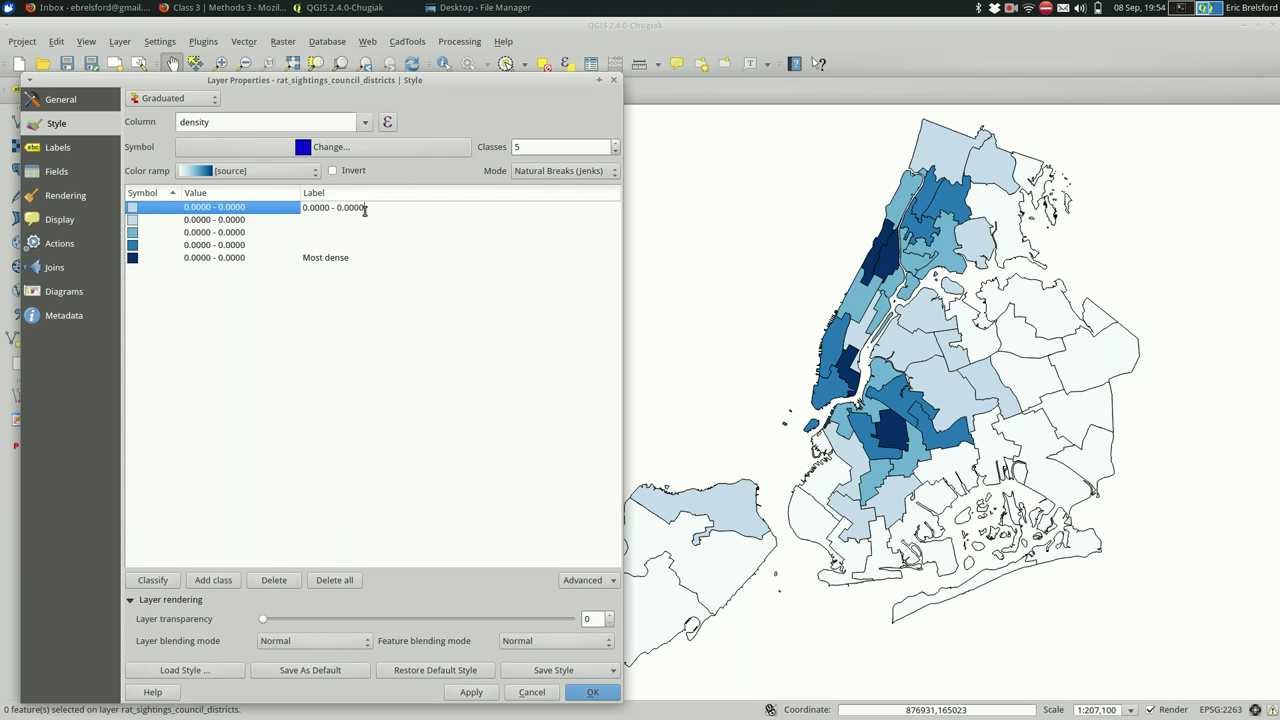
pyautogui.hotkey('ctrl', 'a')
pyautogui.press('BackSpace')
pyautogui.write('Least dense')
pyautogui.press('Return')
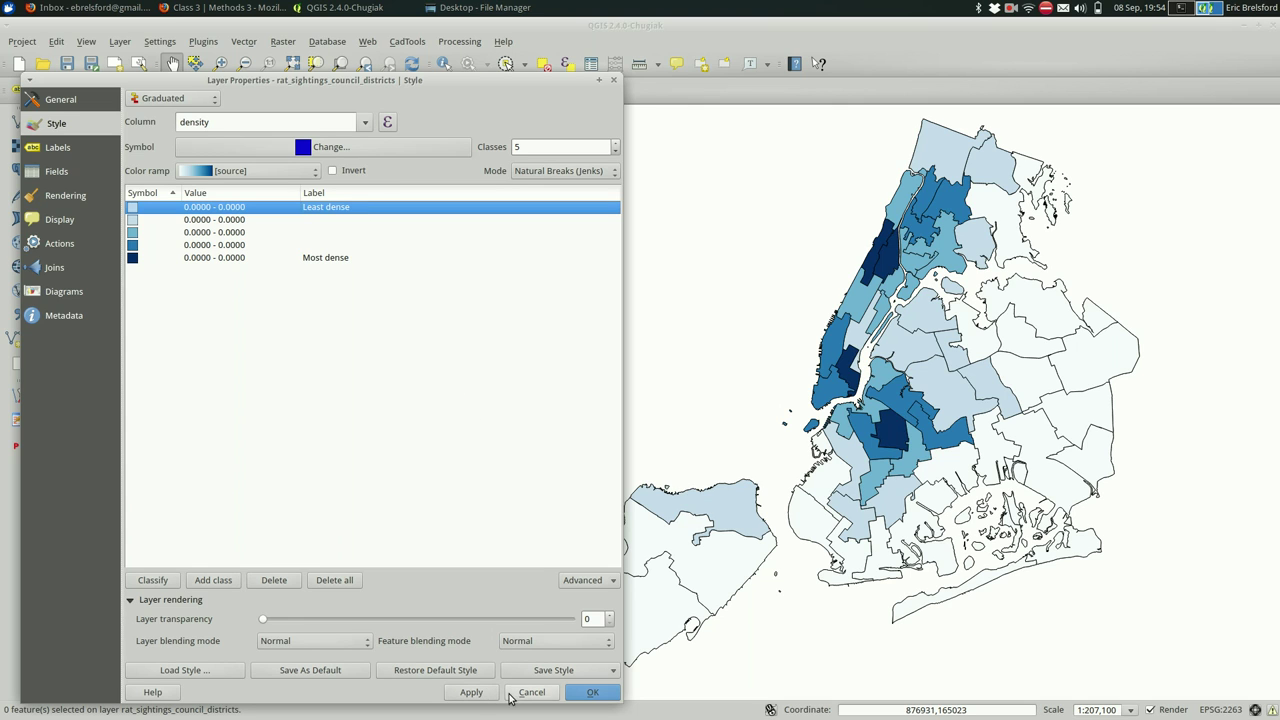
pyautogui.click(595, 692)
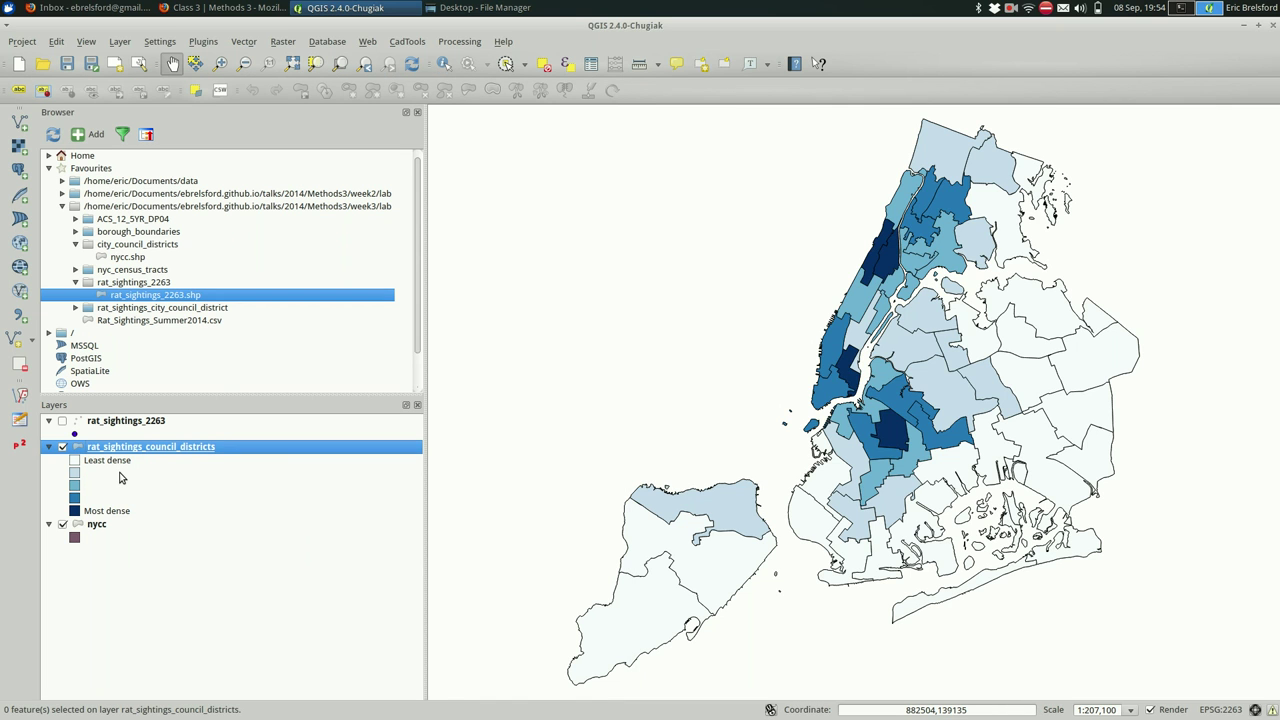